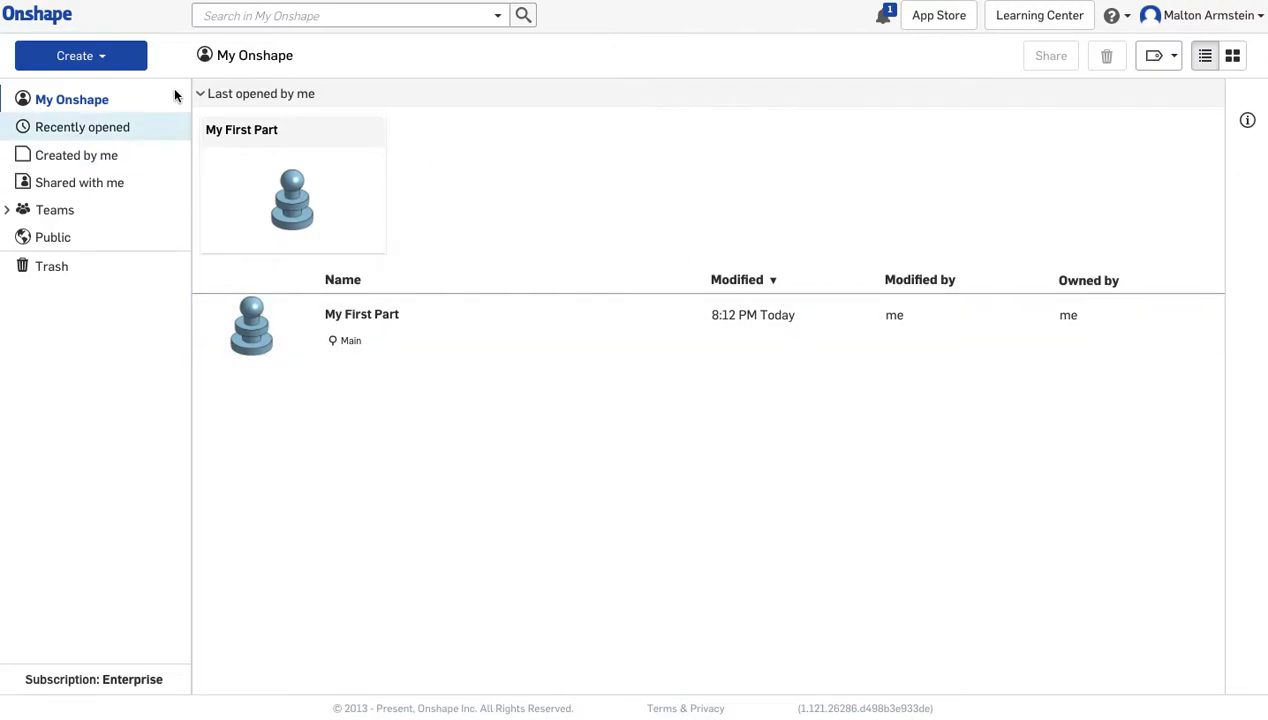
# Step: Create a new Onshape document named 'Tracing an Image'
pyautogui.click(114, 70)
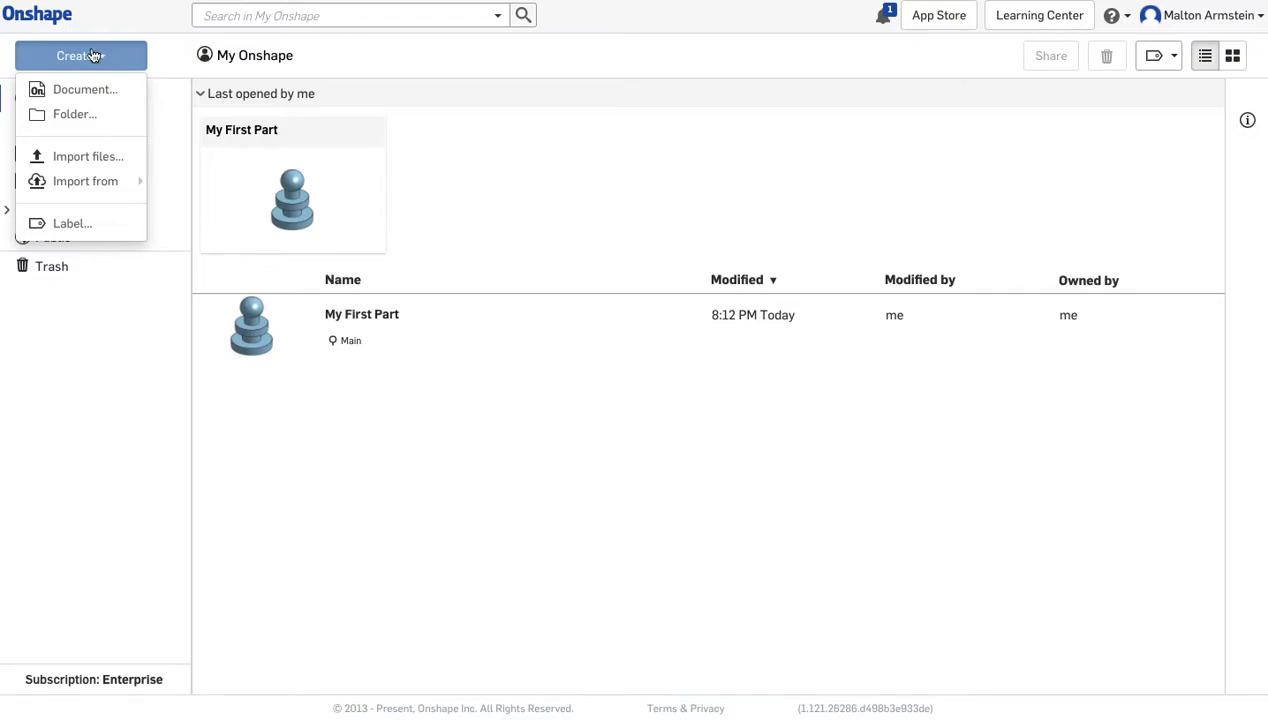
pyautogui.click(105, 90)
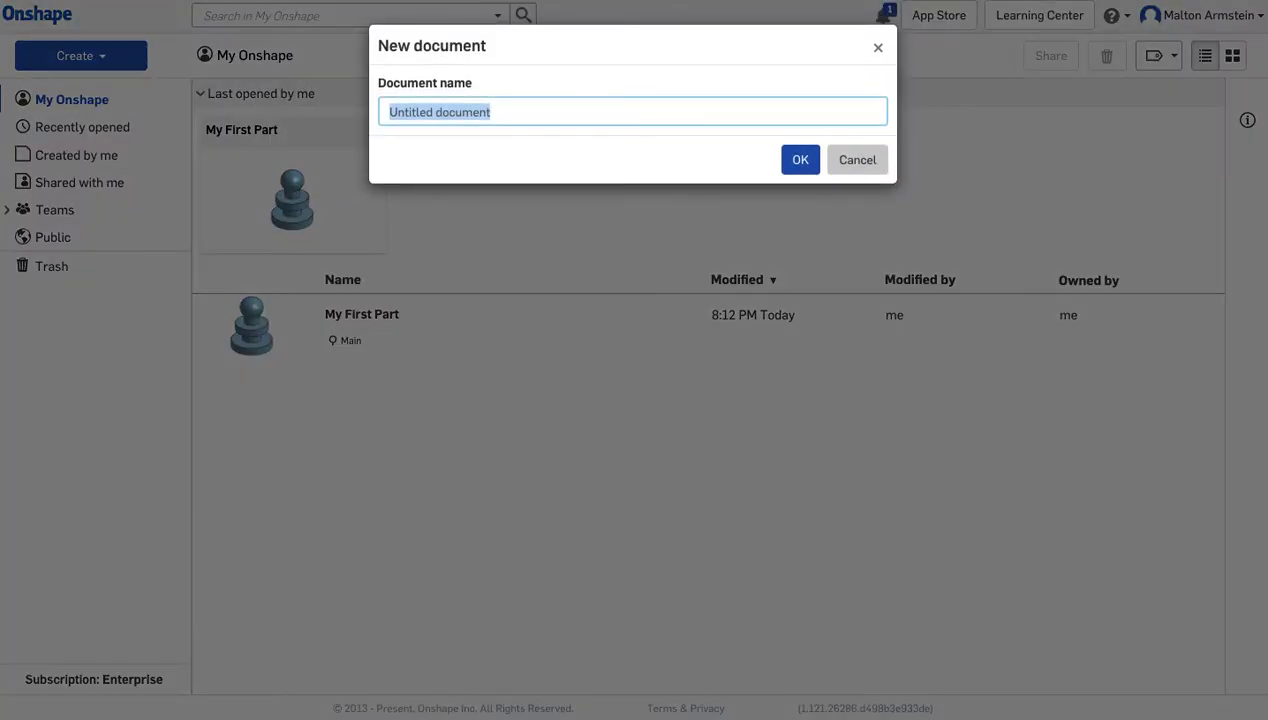
pyautogui.write('Tracing an Image')
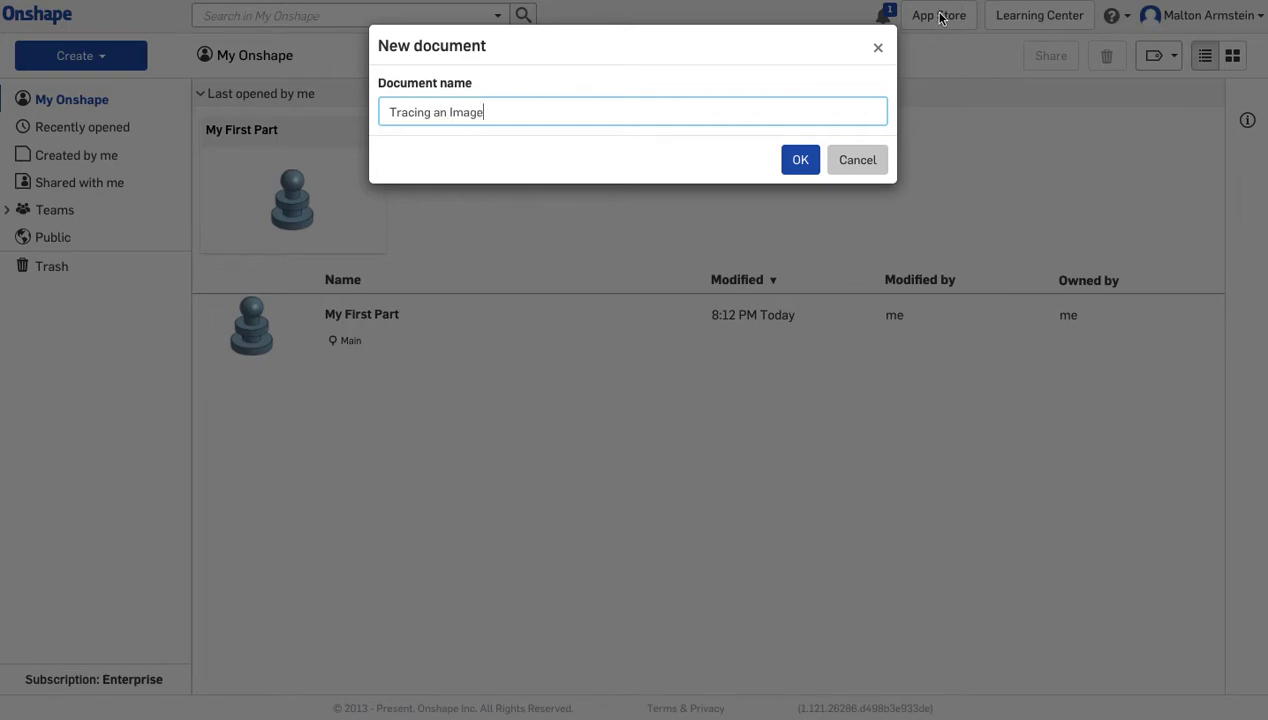
pyautogui.click(802, 168)
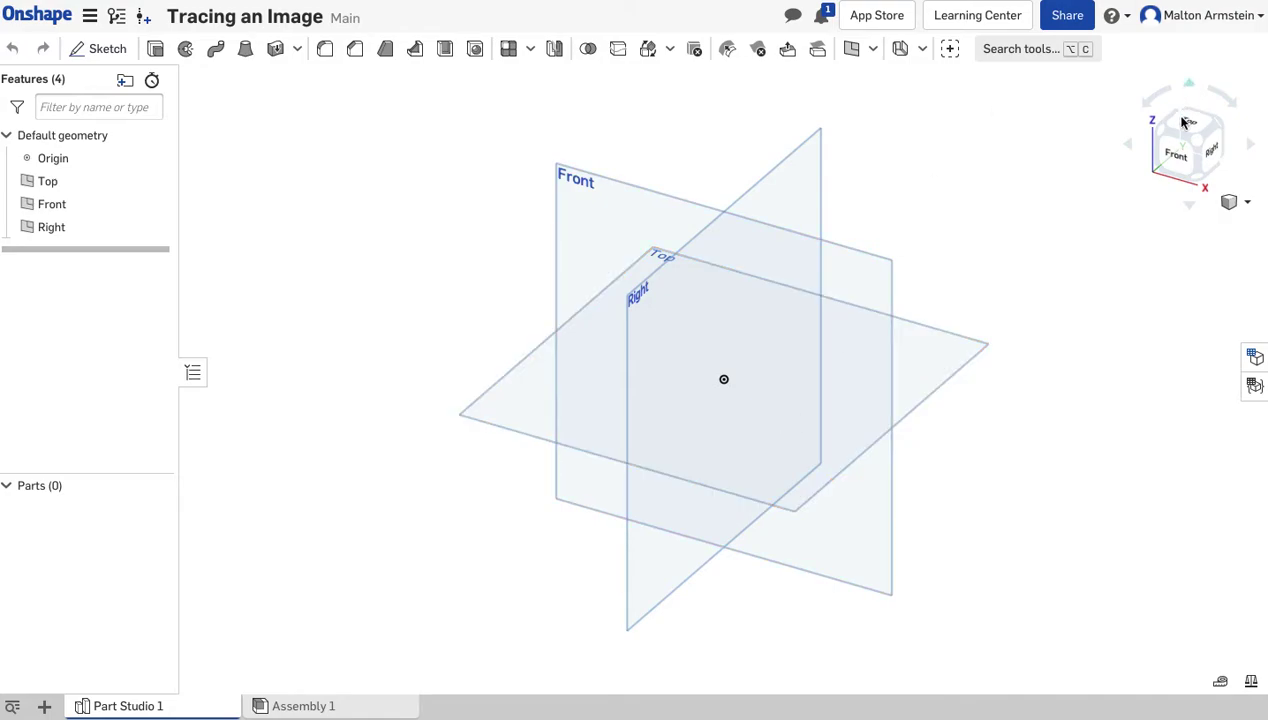
# Step: Turn the view to face the Front plane using the view cube
pyautogui.click(1175, 162)
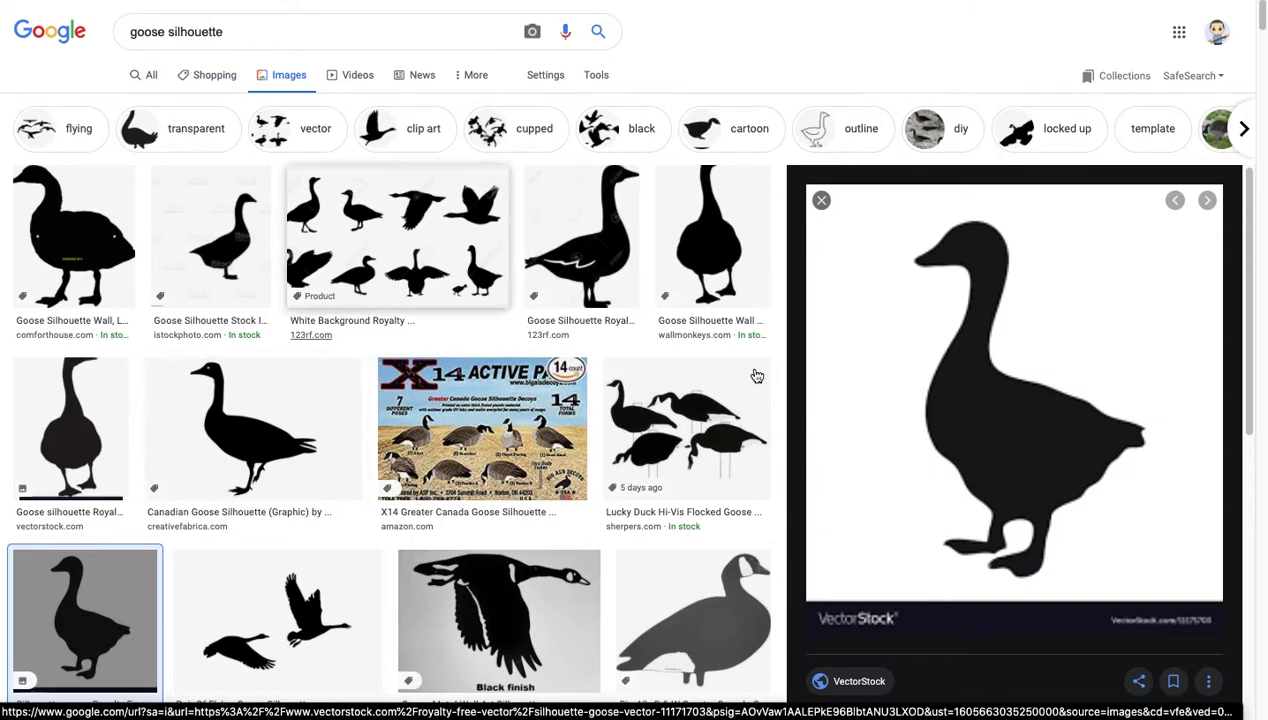
# Step: Start saving the goose silhouette preview image, then cancel the save dialog
pyautogui.rightClick(943, 426)
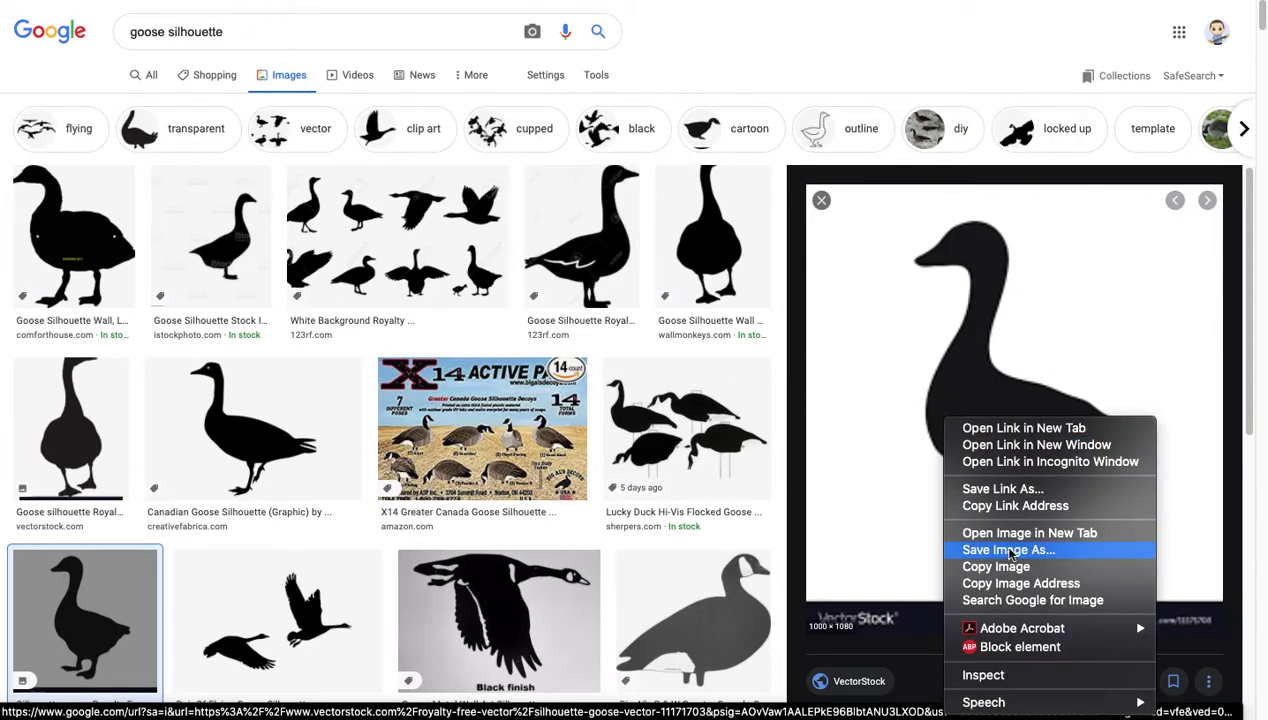
pyautogui.click(1008, 550)
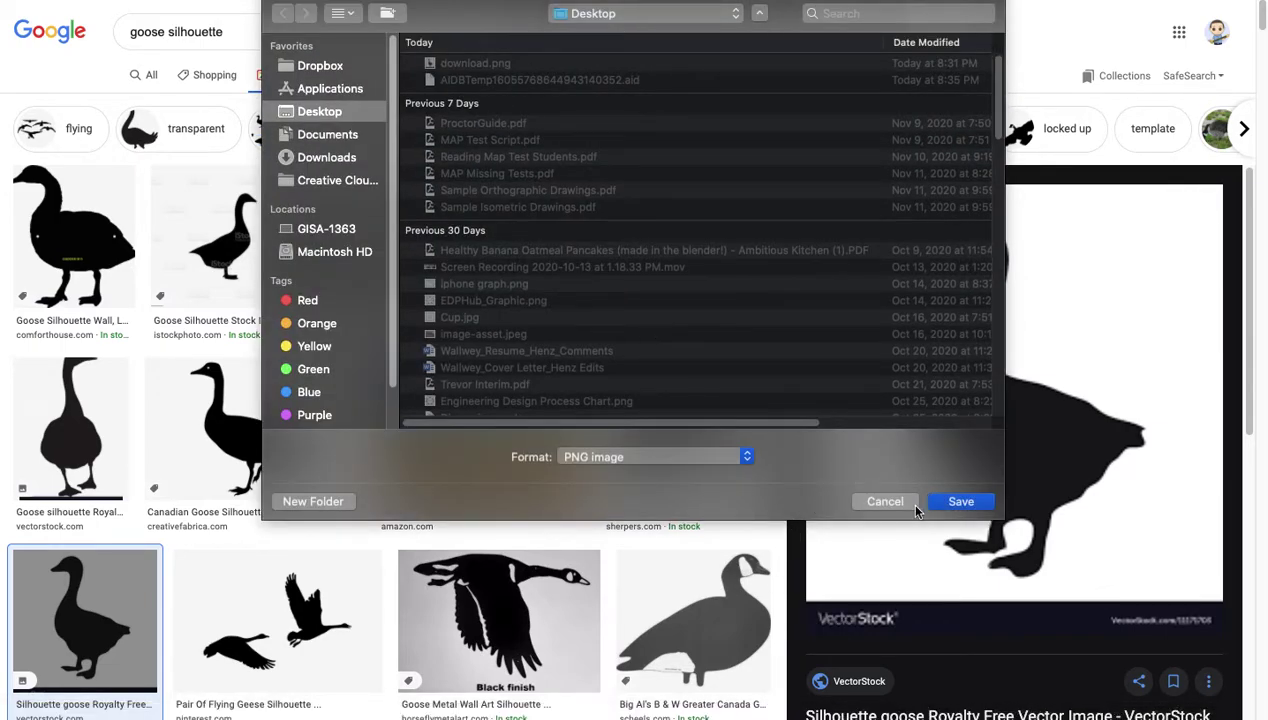
pyautogui.click(912, 506)
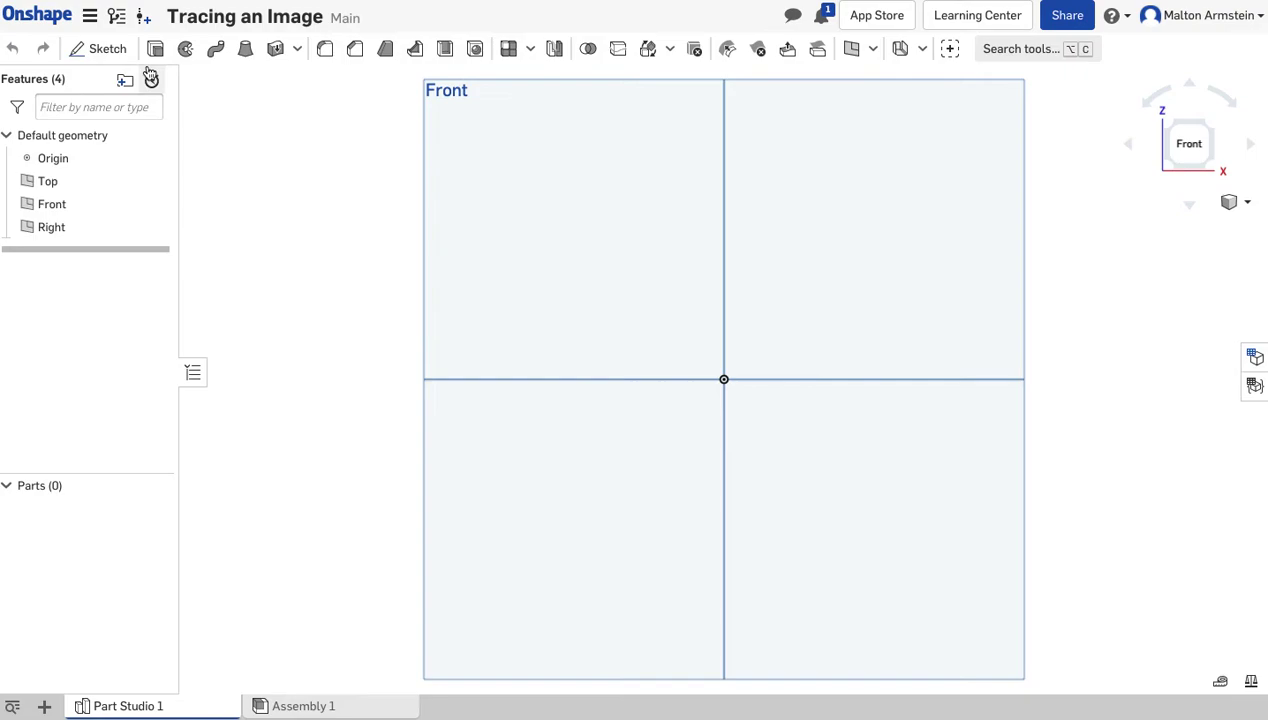
# Step: Start Sketch 1 on the Front plane and bring up the Insert an image panel
pyautogui.click(113, 52)
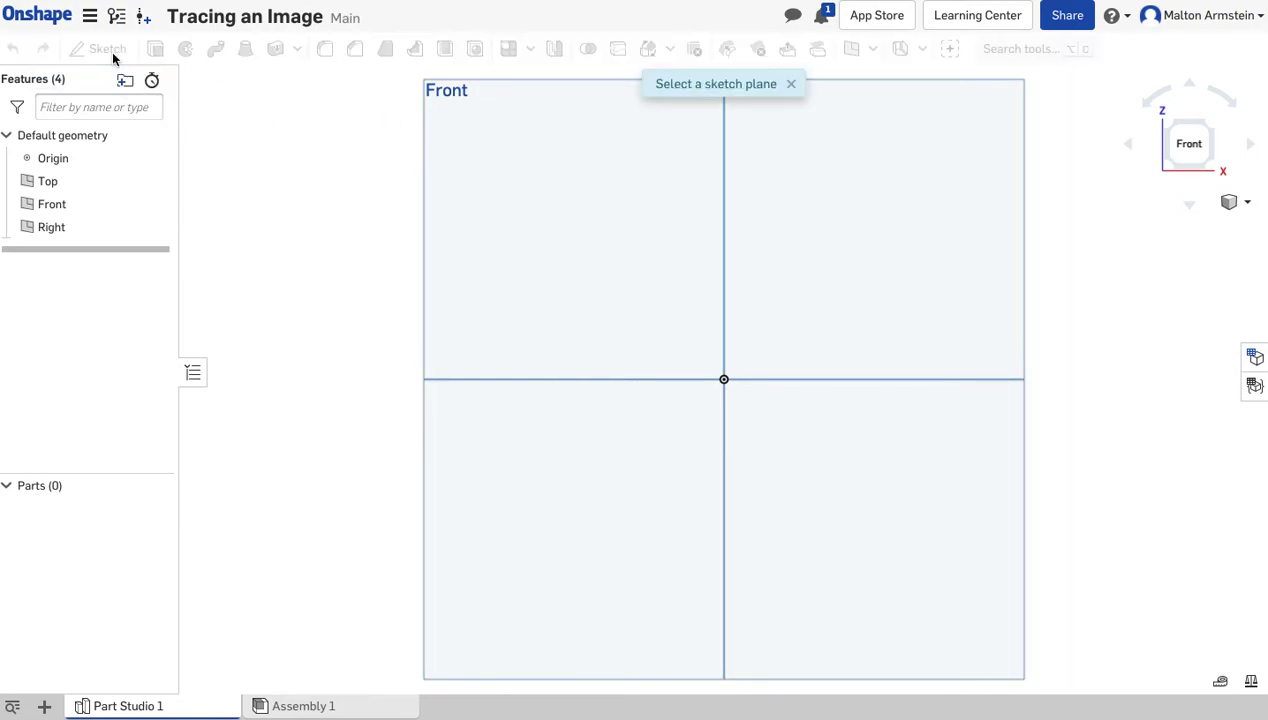
pyautogui.click(448, 147)
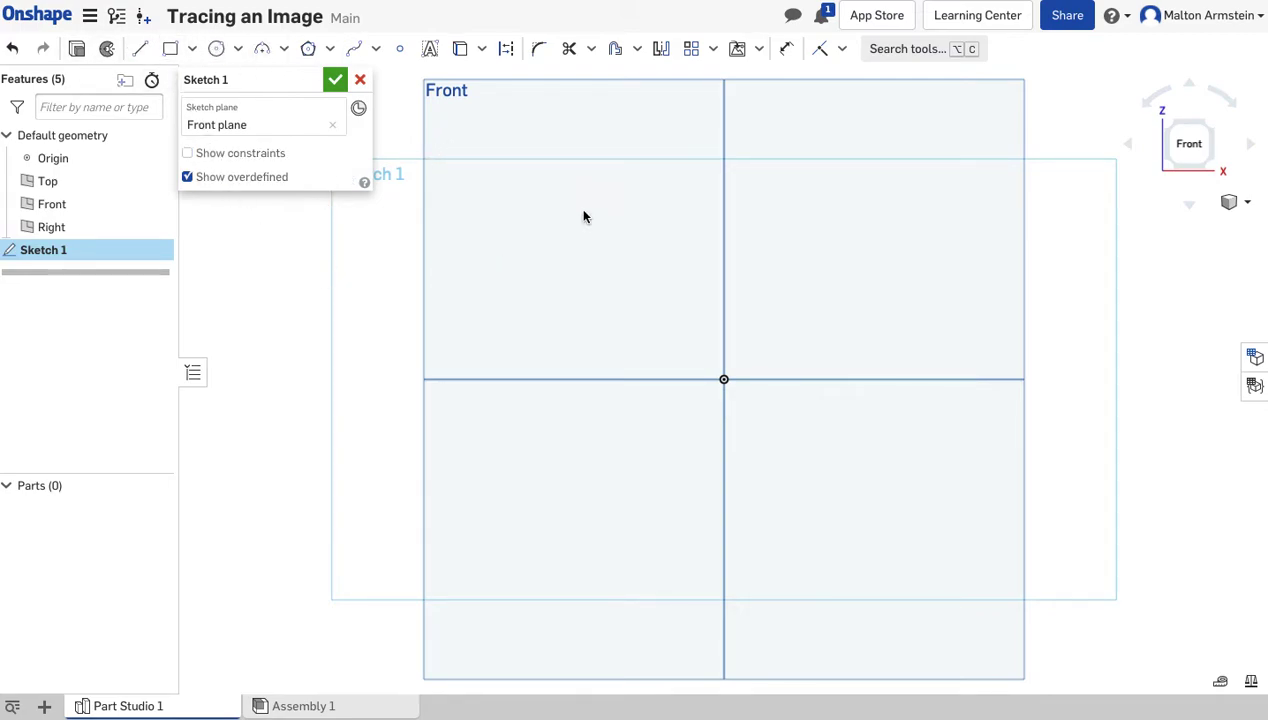
pyautogui.click(758, 50)
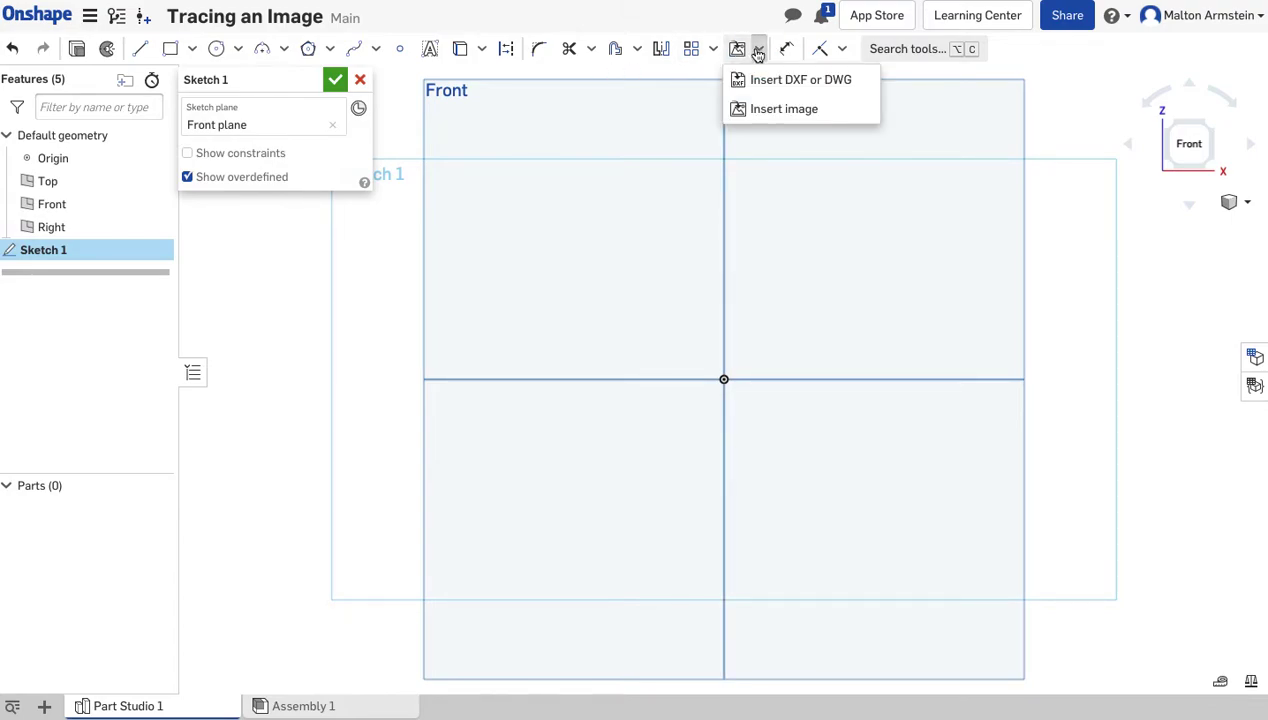
pyautogui.click(758, 112)
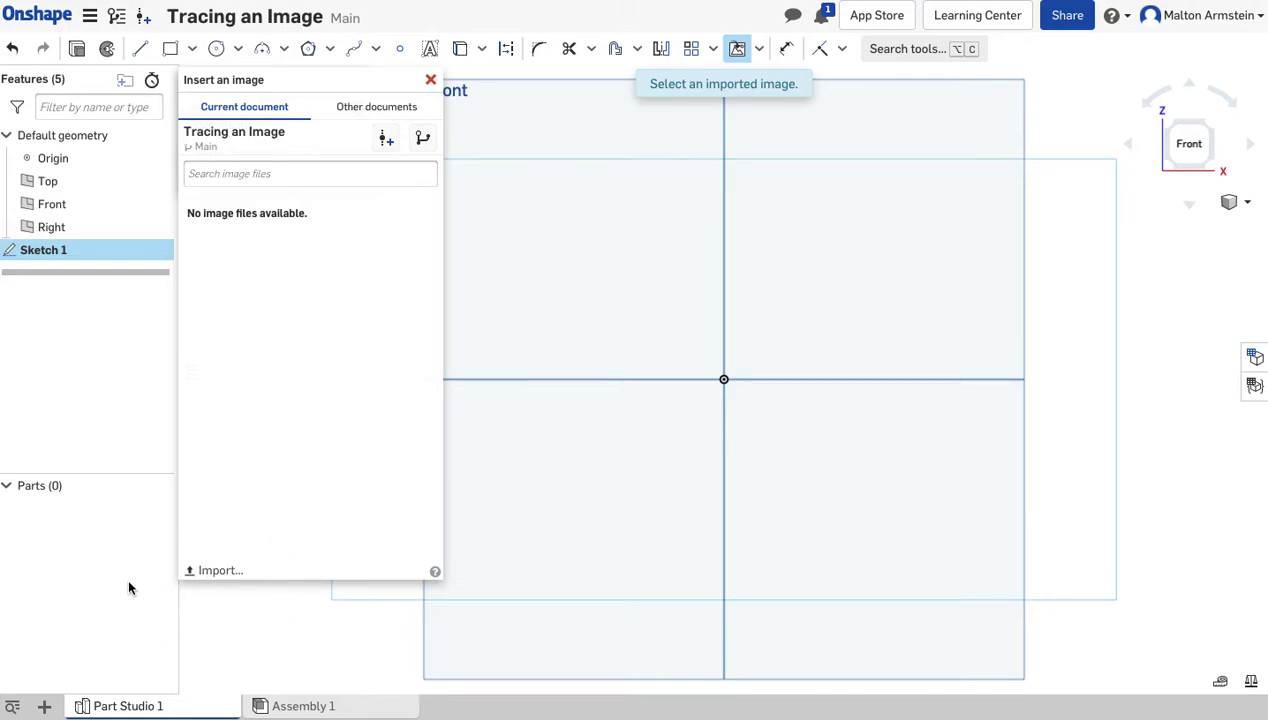
# Step: Import download.png and begin placing it in Sketch 1 from its lower-left corner
pyautogui.hotkey('ctrl', '-')
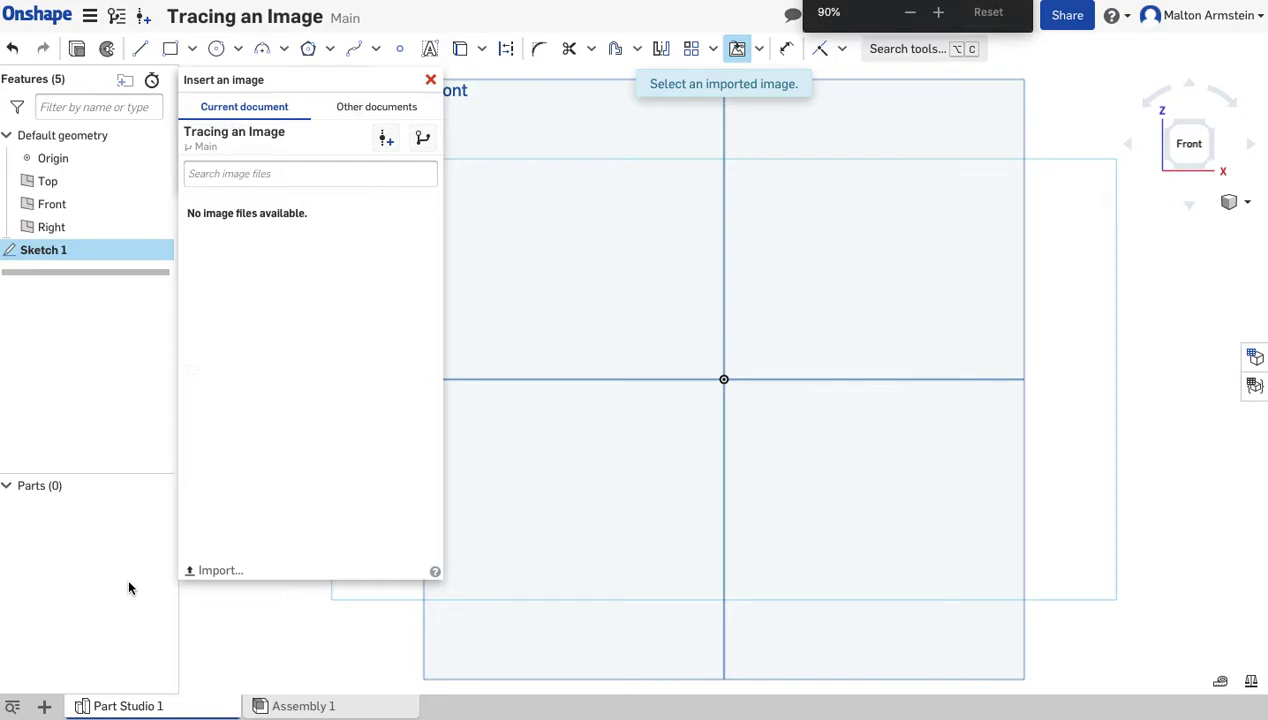
pyautogui.hotkey('ctrl', '+')
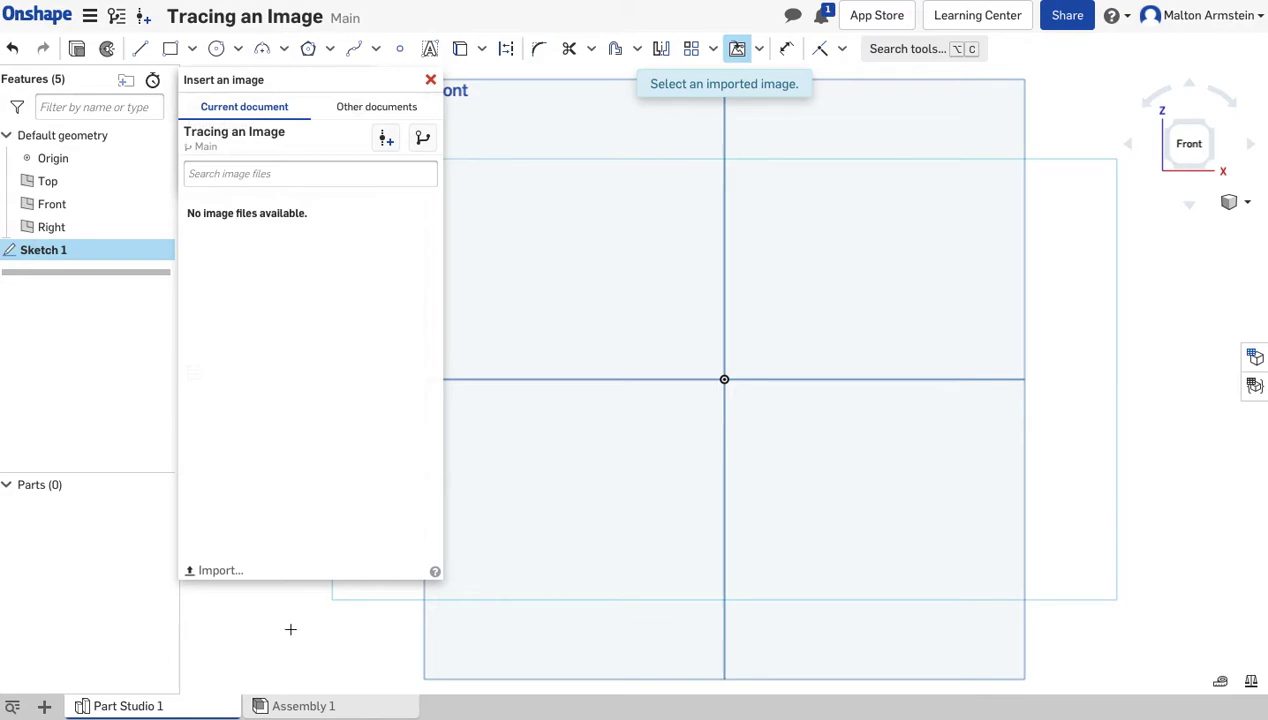
pyautogui.click(207, 571)
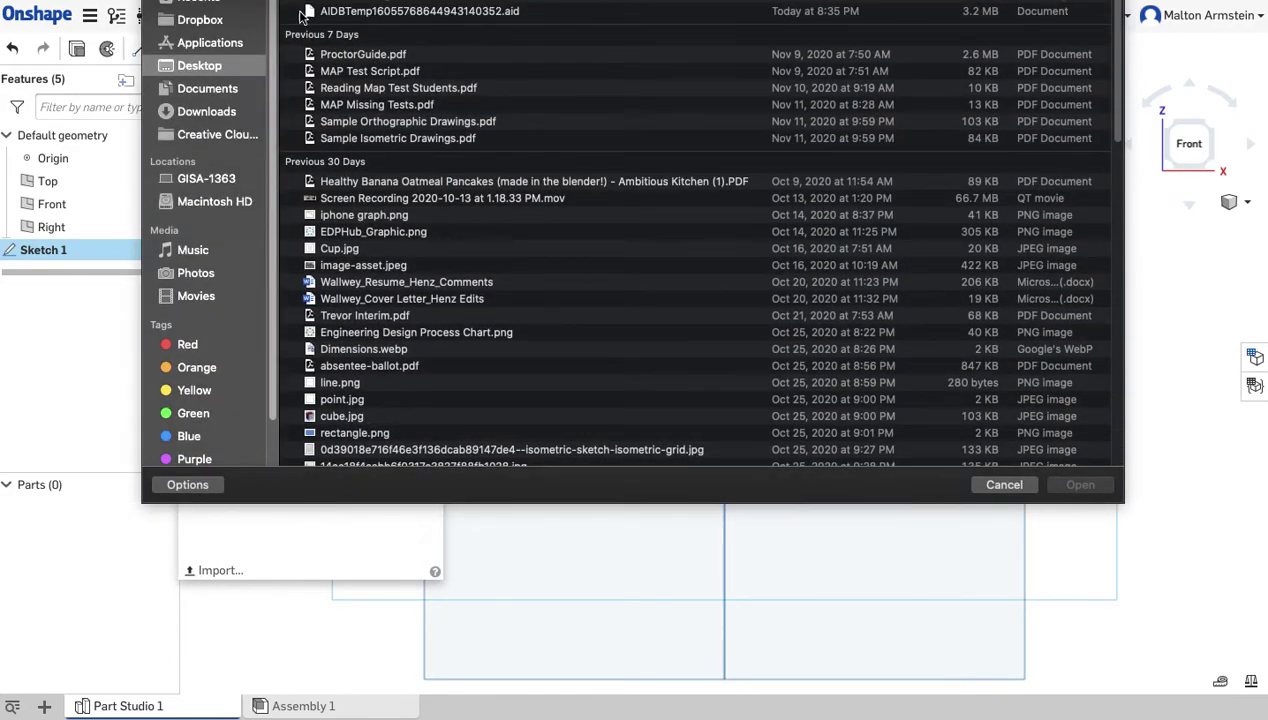
pyautogui.doubleClick(305, 12)
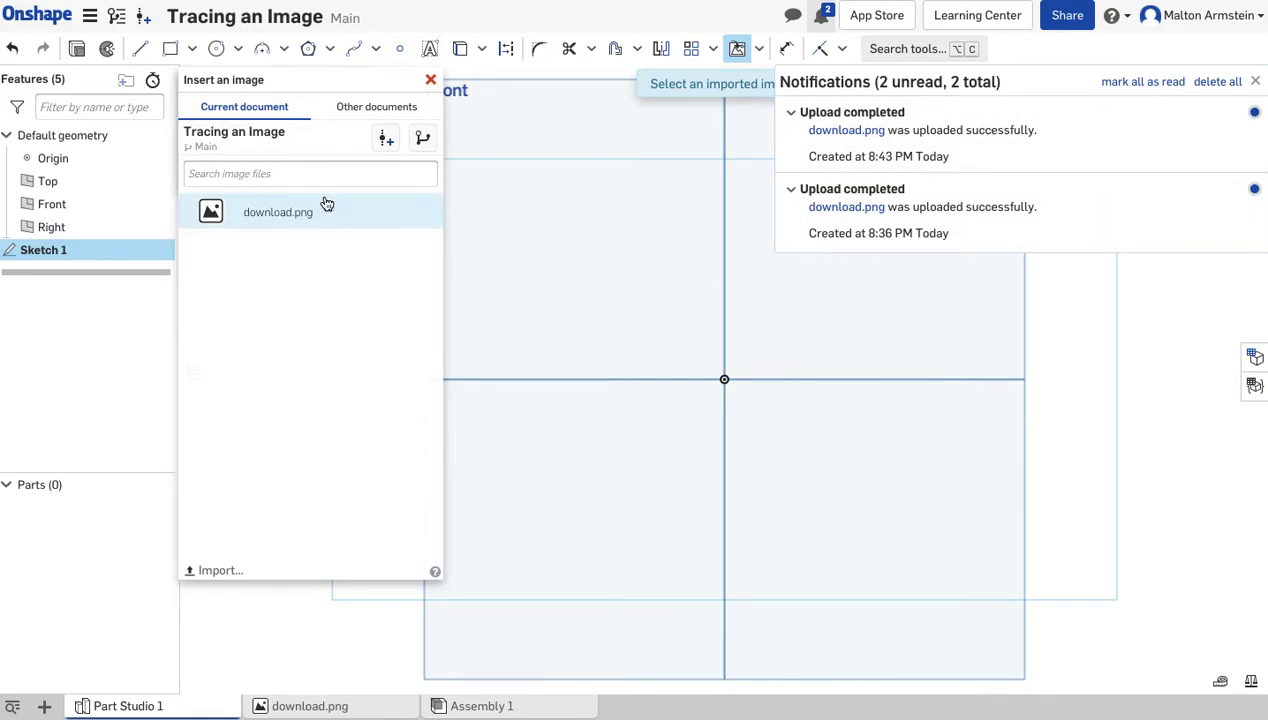
pyautogui.click(1254, 82)
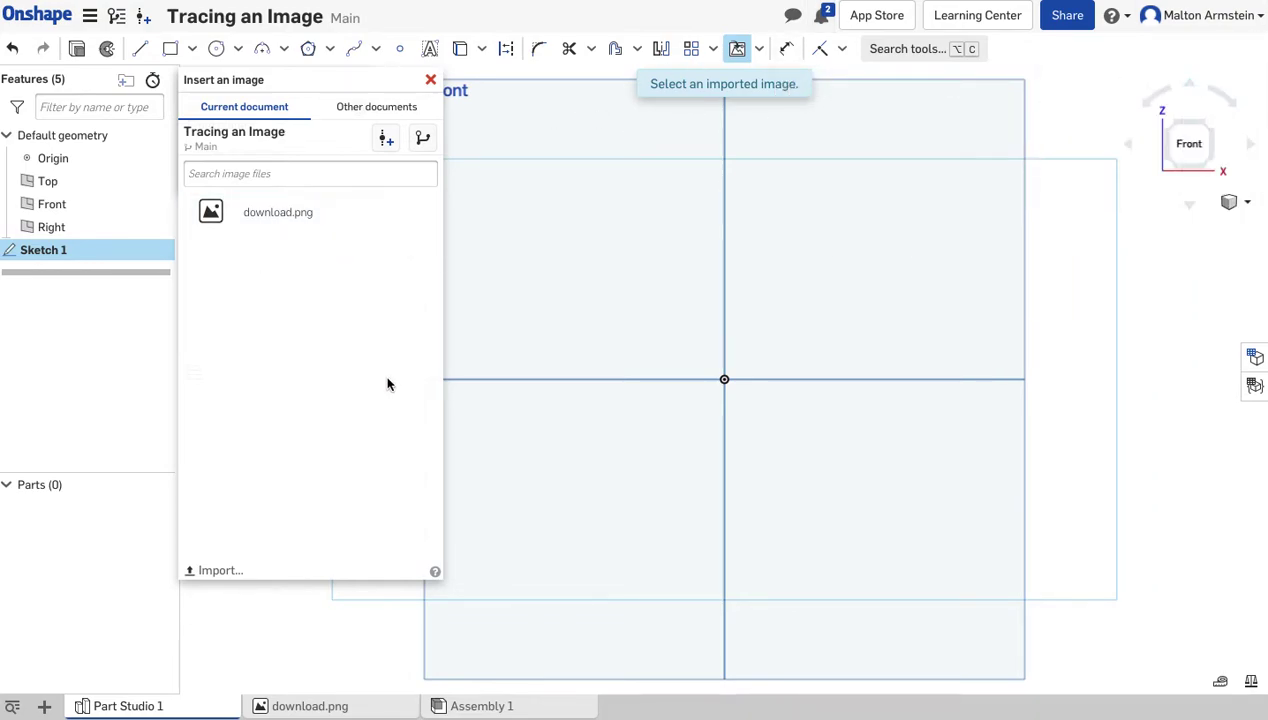
pyautogui.click(232, 226)
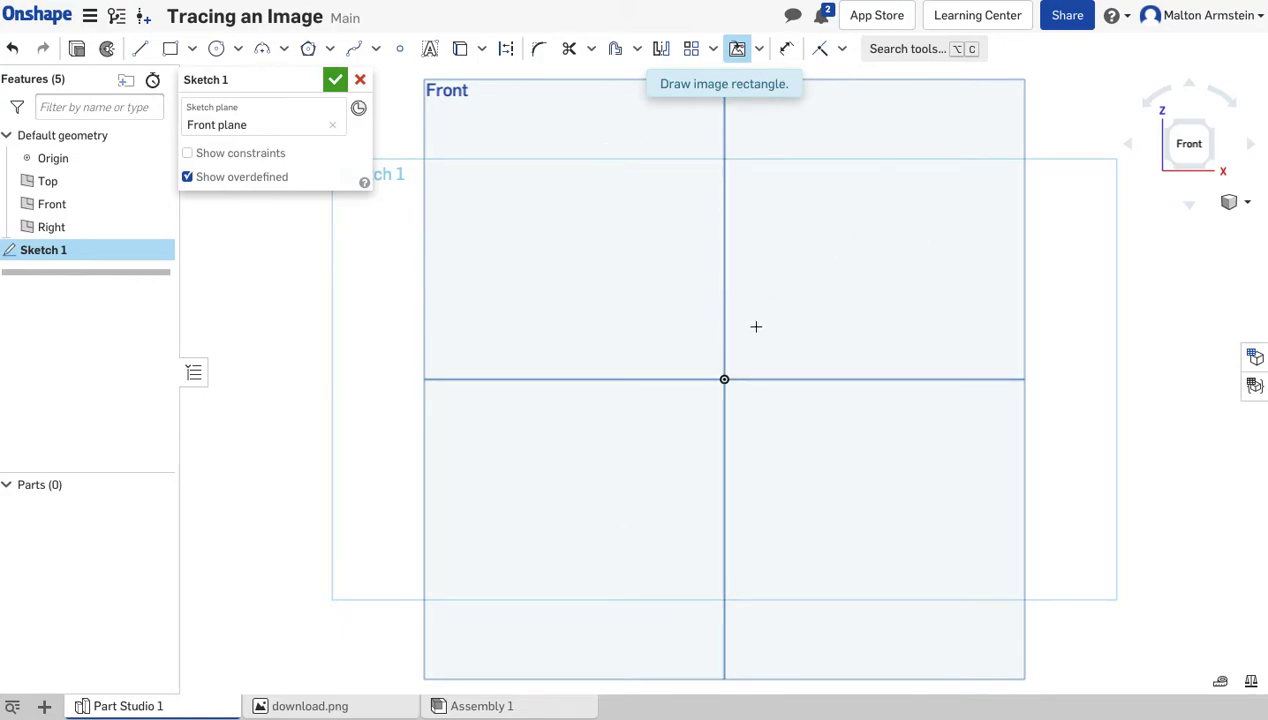
pyautogui.click(465, 596)
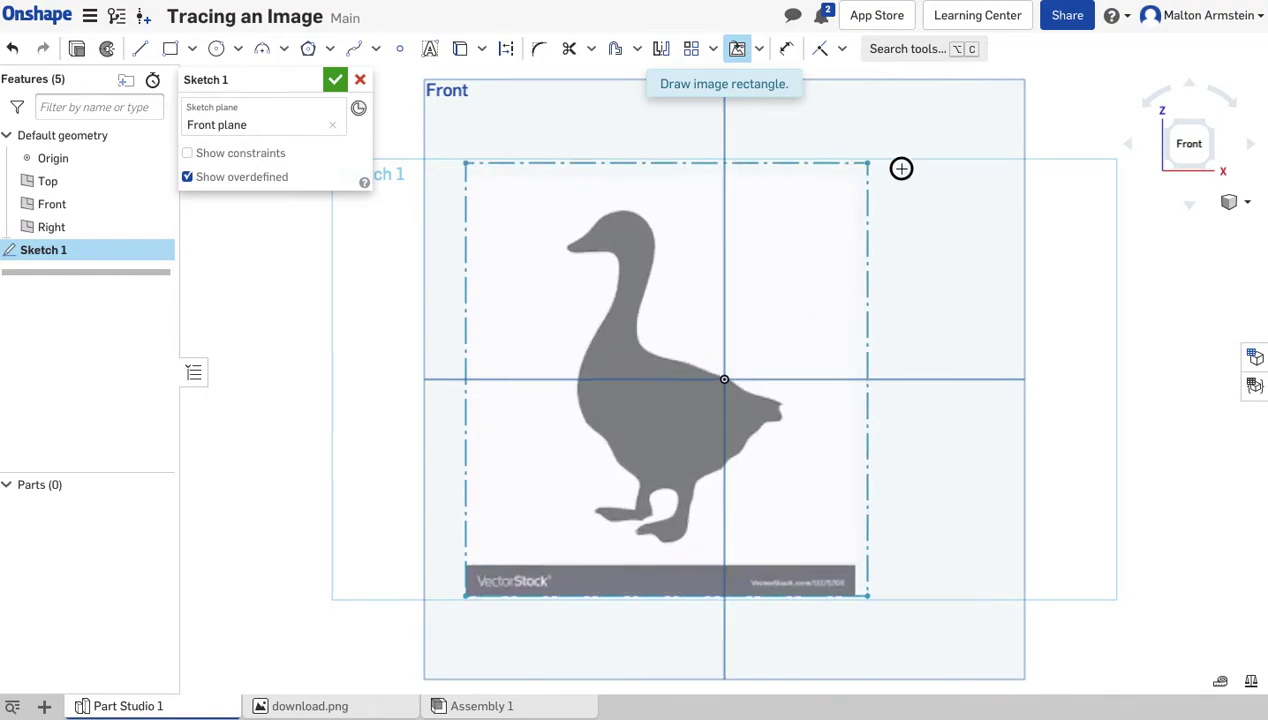
# Step: Set the goose image's opposite corner and accept Sketch 1
pyautogui.click(901, 224)
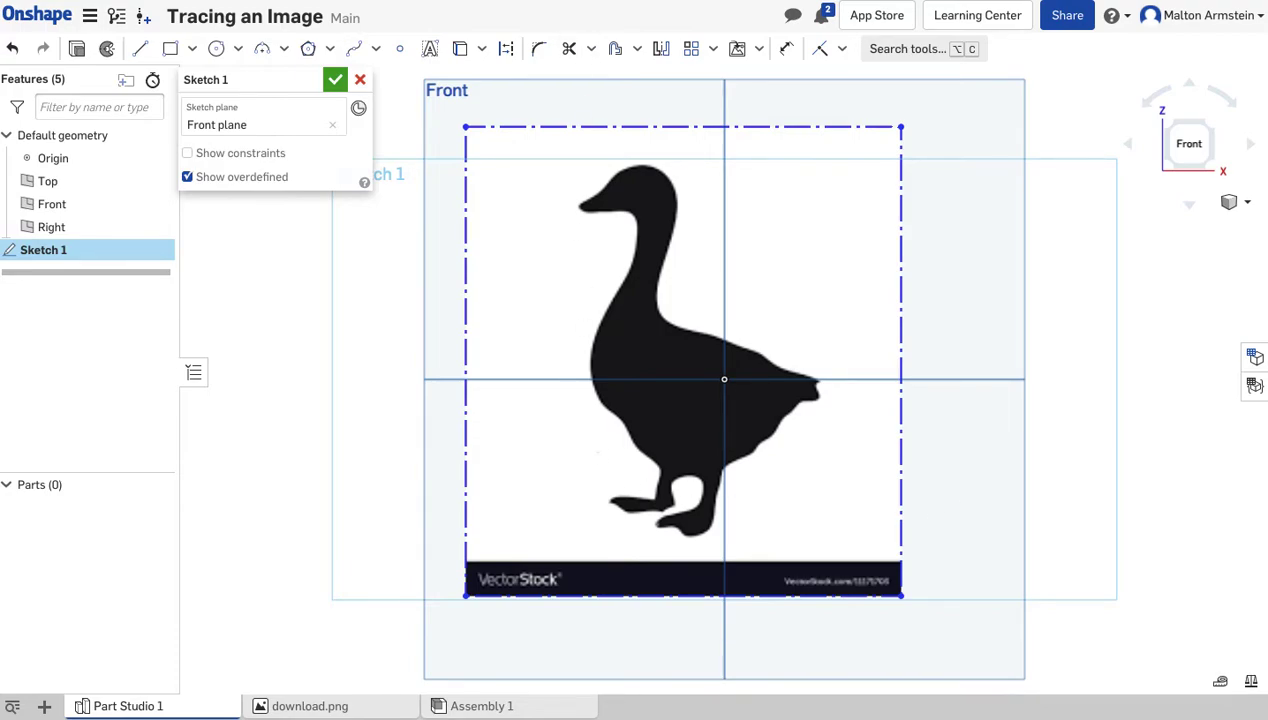
pyautogui.click(336, 80)
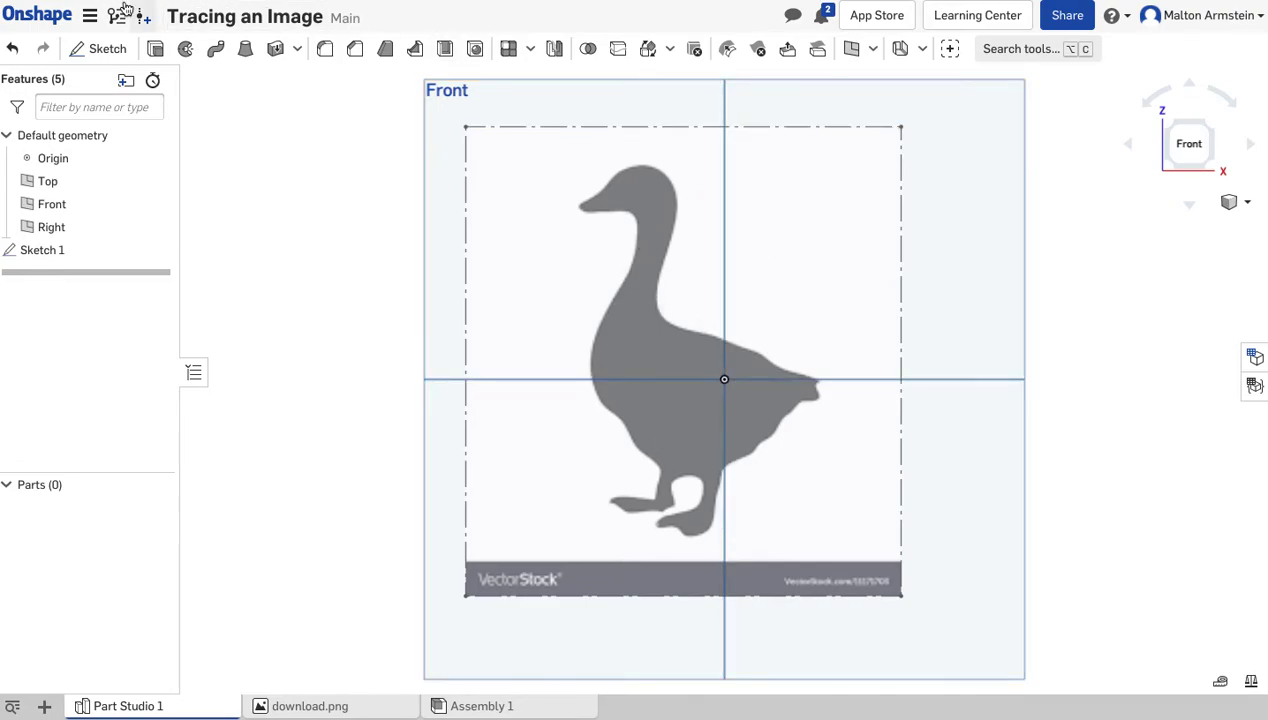
# Step: Create Sketch 2 on the Front plane and pick the Spline tool
pyautogui.click(87, 59)
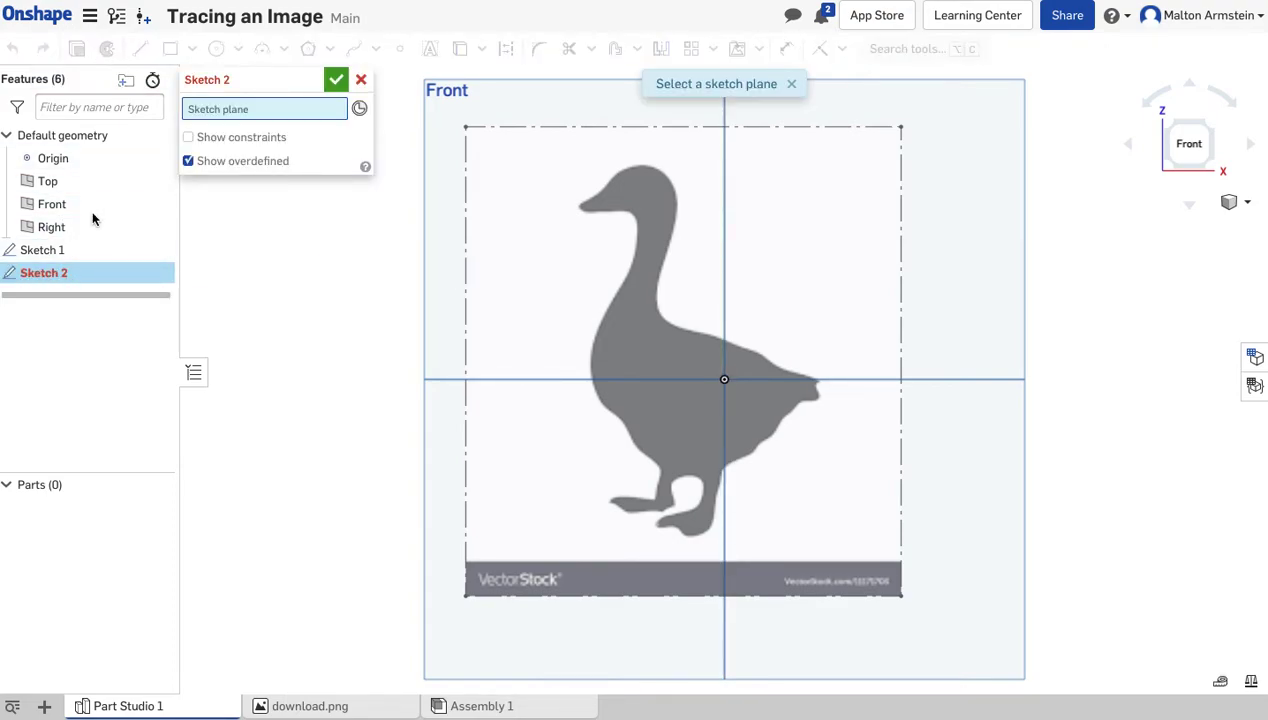
pyautogui.click(450, 170)
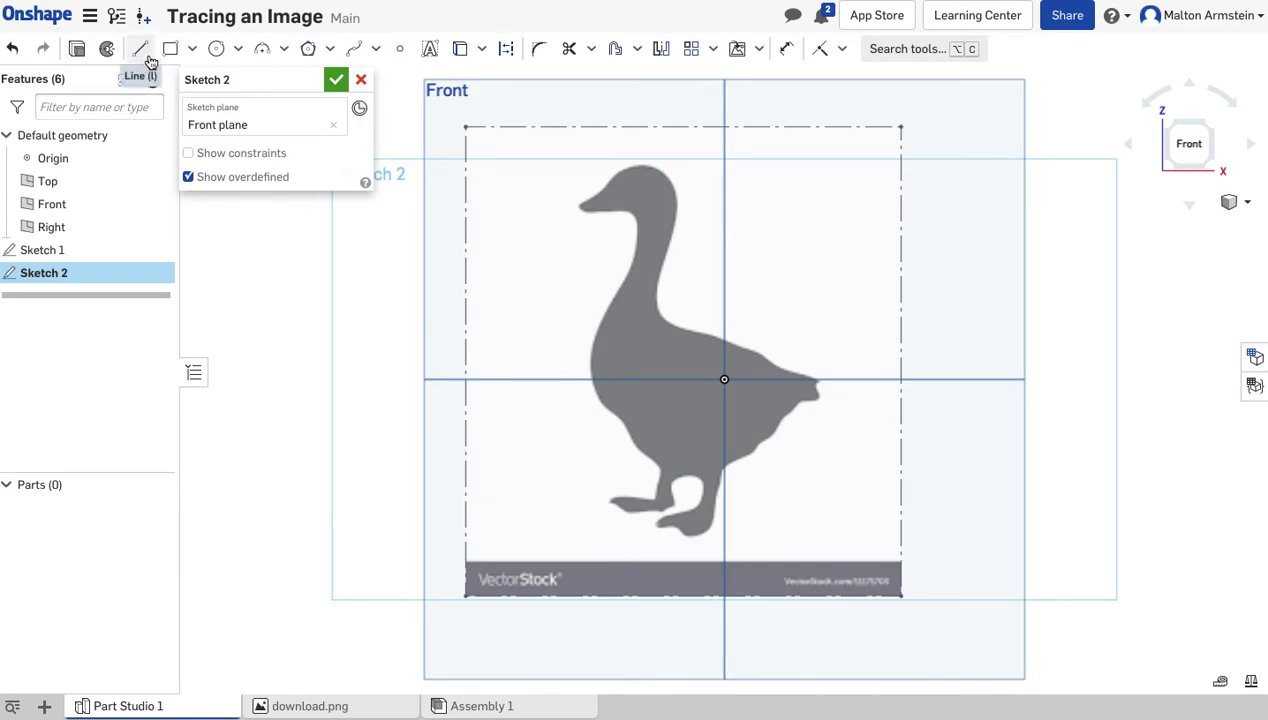
pyautogui.click(355, 50)
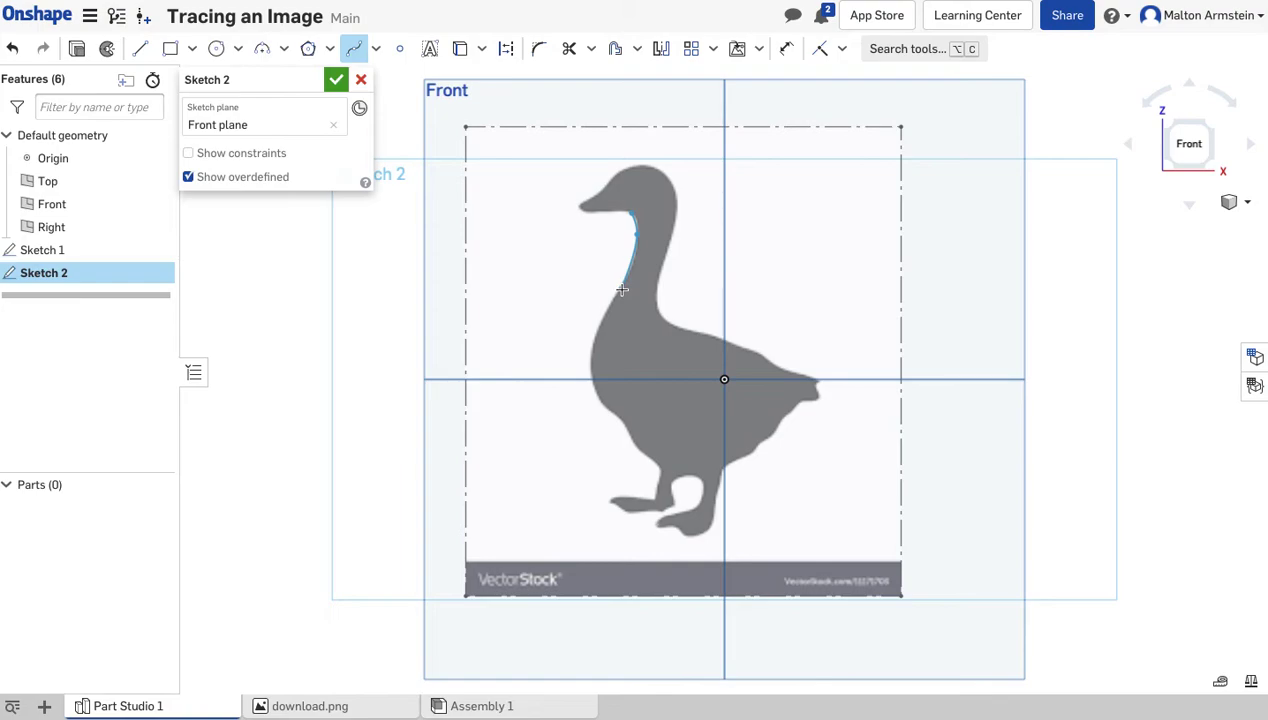
# Step: Trace a closed spline through the goose's neck, back leg, foot, back and head
pyautogui.click(594, 337)
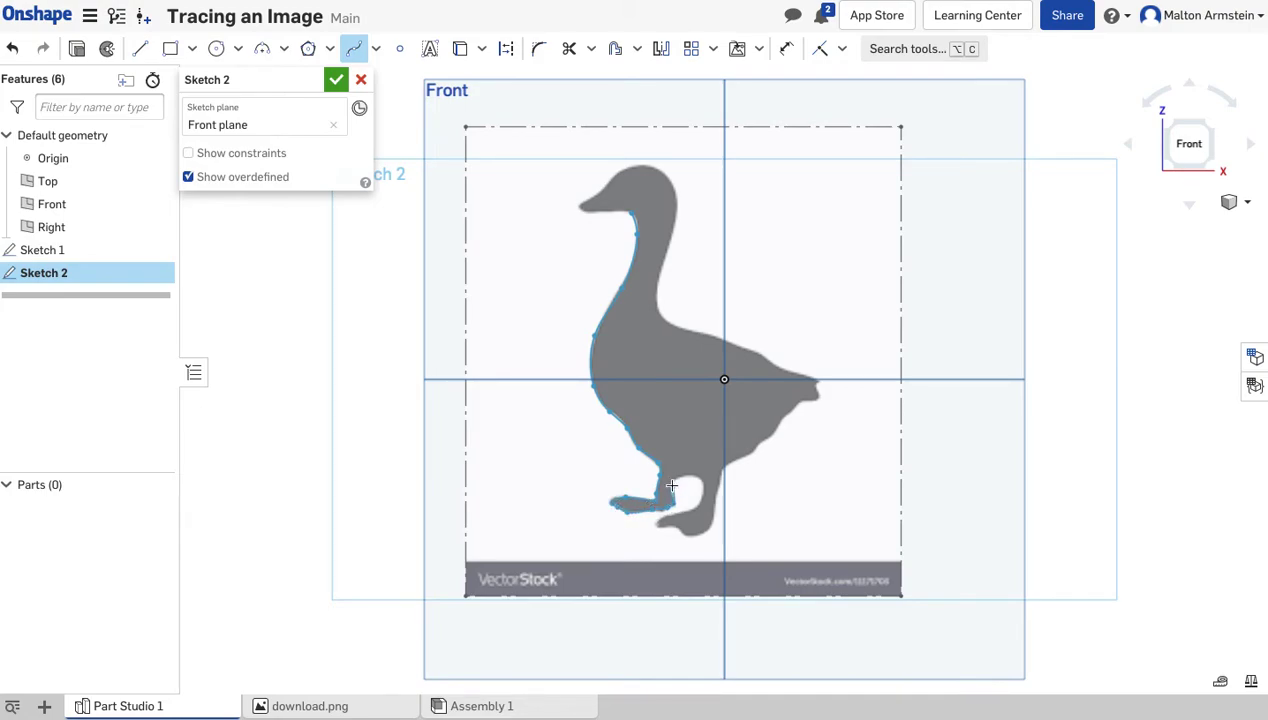
pyautogui.click(697, 507)
pyautogui.click(683, 537)
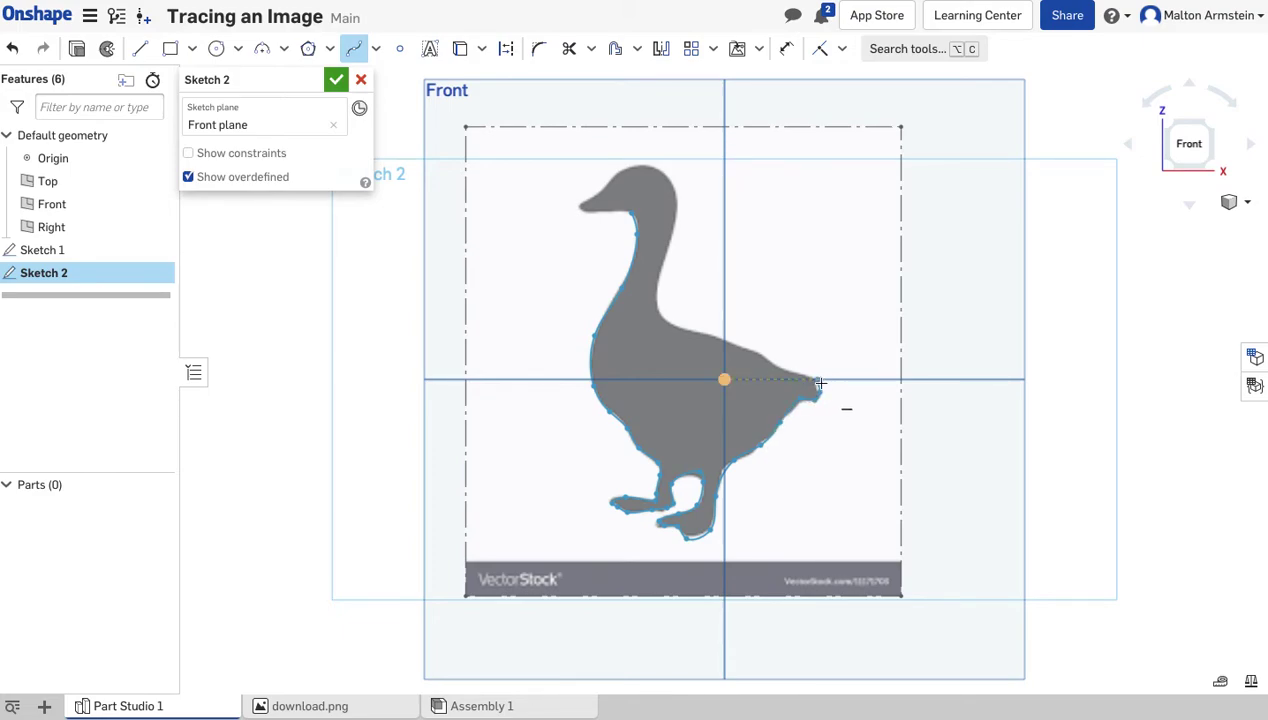
pyautogui.click(750, 350)
pyautogui.click(716, 340)
pyautogui.click(650, 280)
pyautogui.click(617, 172)
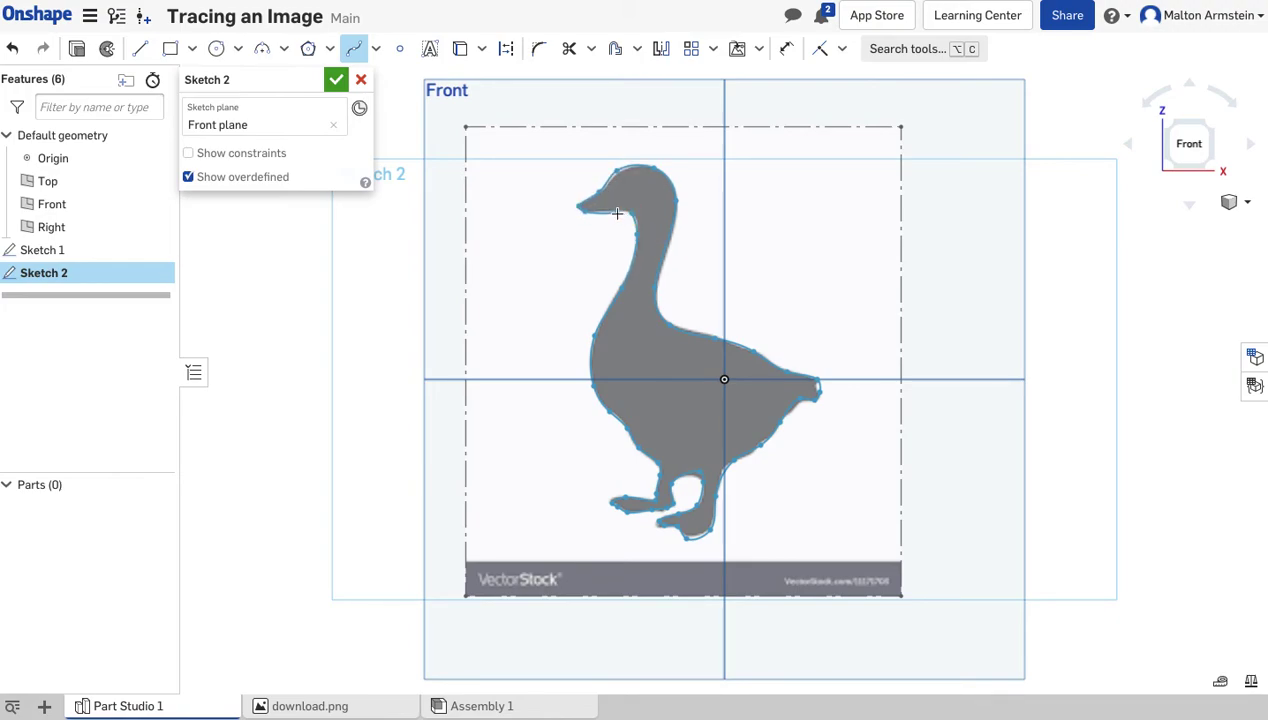
pyautogui.click(628, 213)
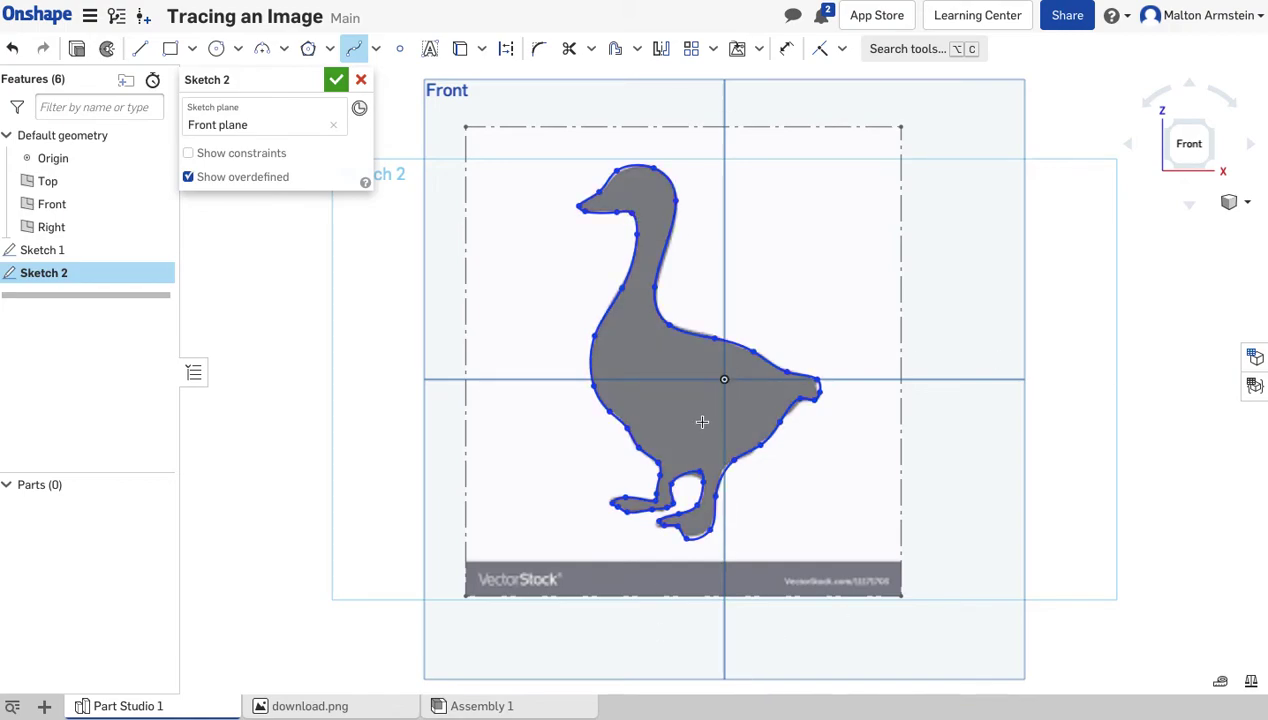
# Step: Zoom in and redraw the spline along the bottom of the goose's foot
pyautogui.scroll(3, 708, 315)
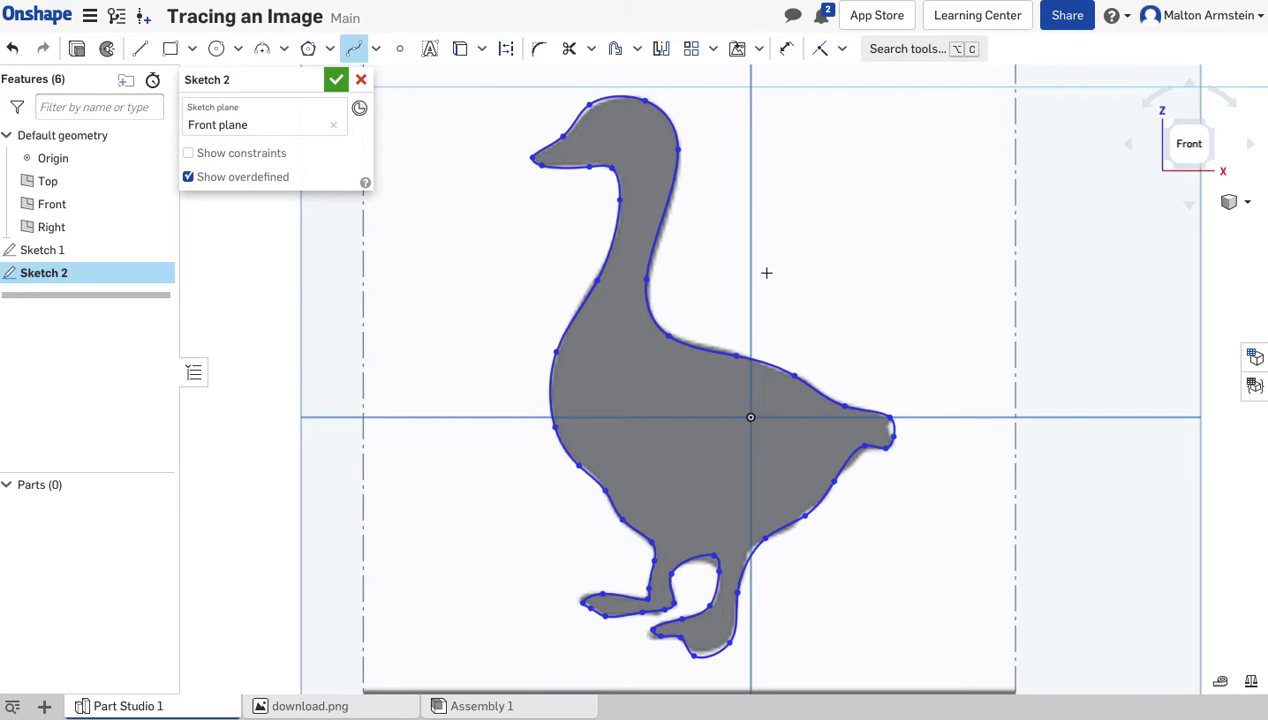
pyautogui.press('Escape')
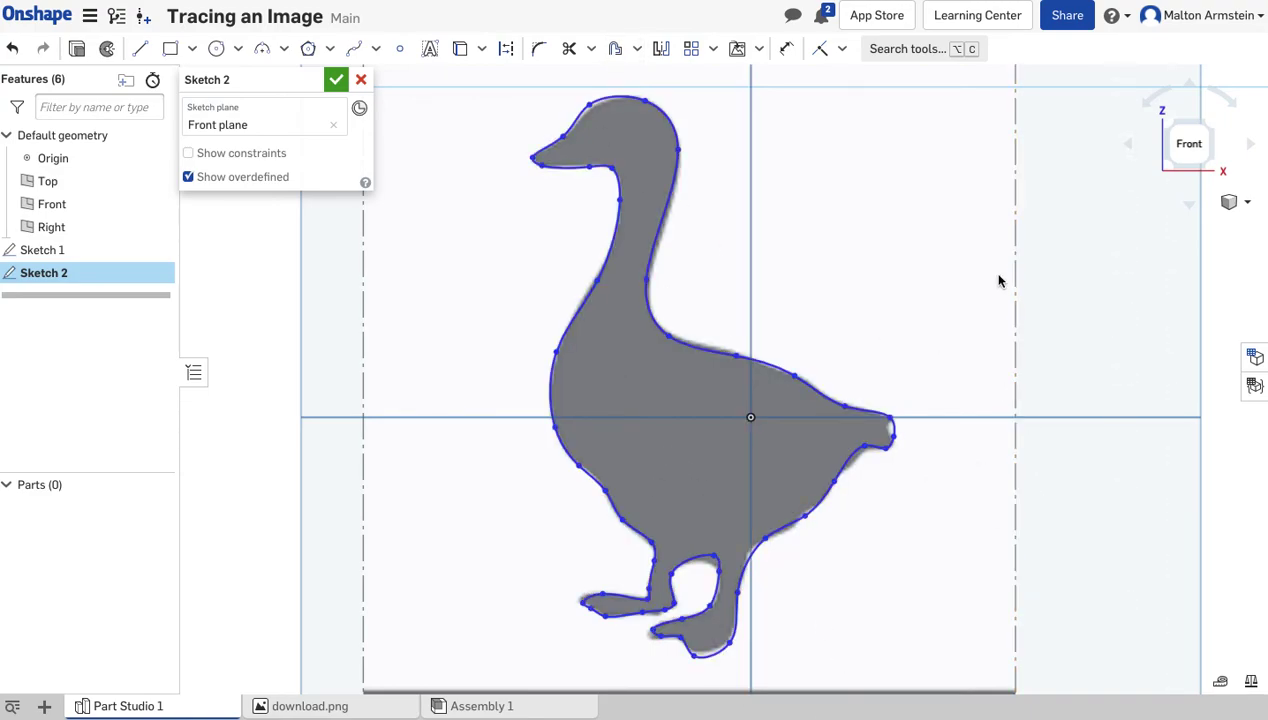
pyautogui.click(592, 110)
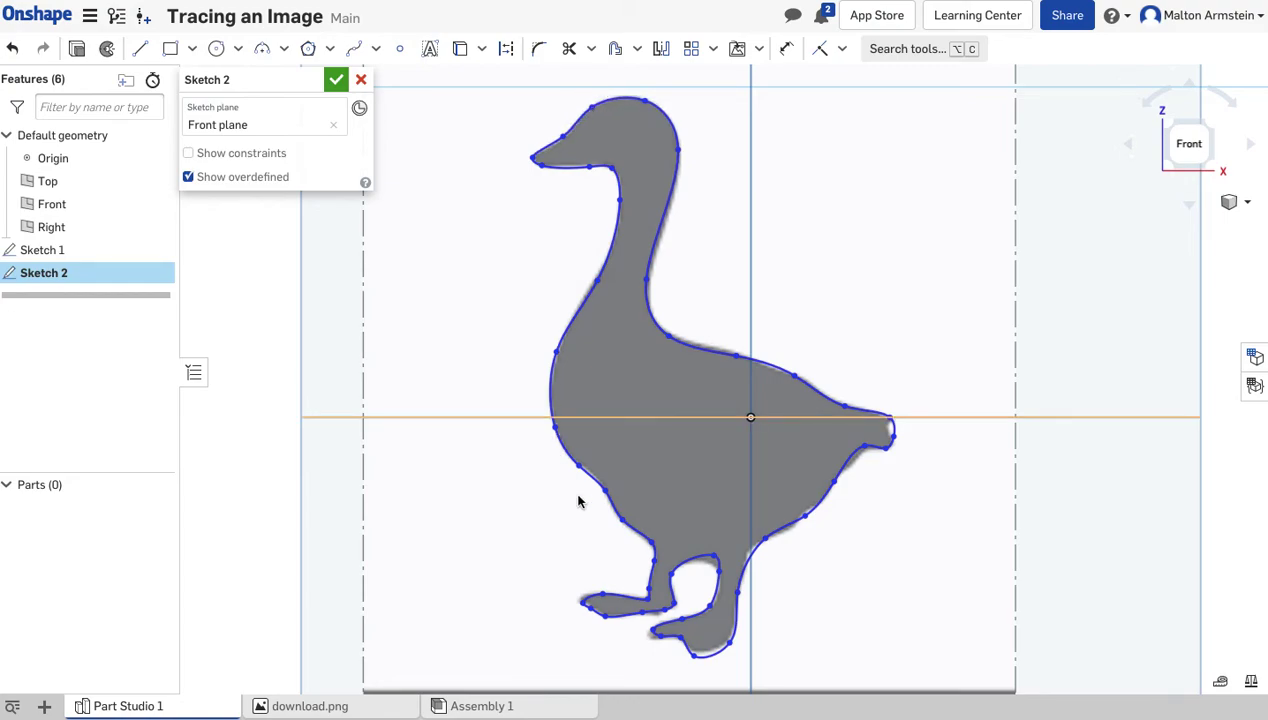
pyautogui.click(693, 650)
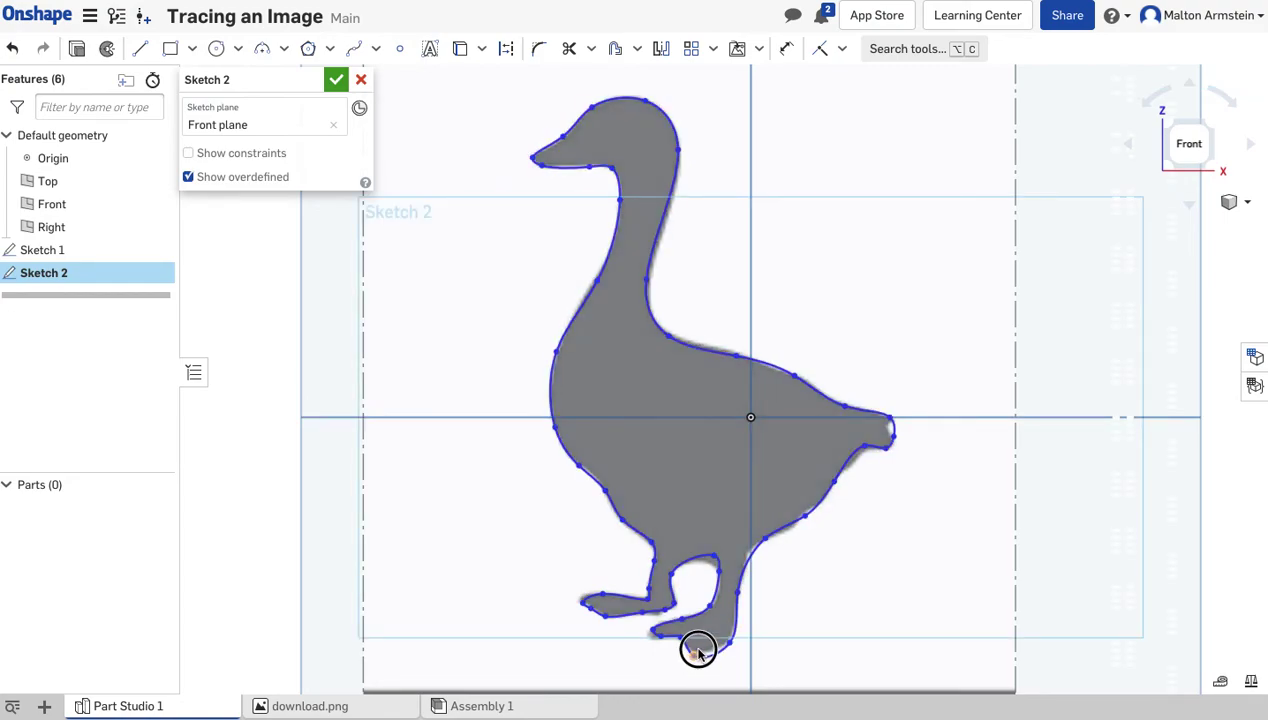
pyautogui.click(733, 647)
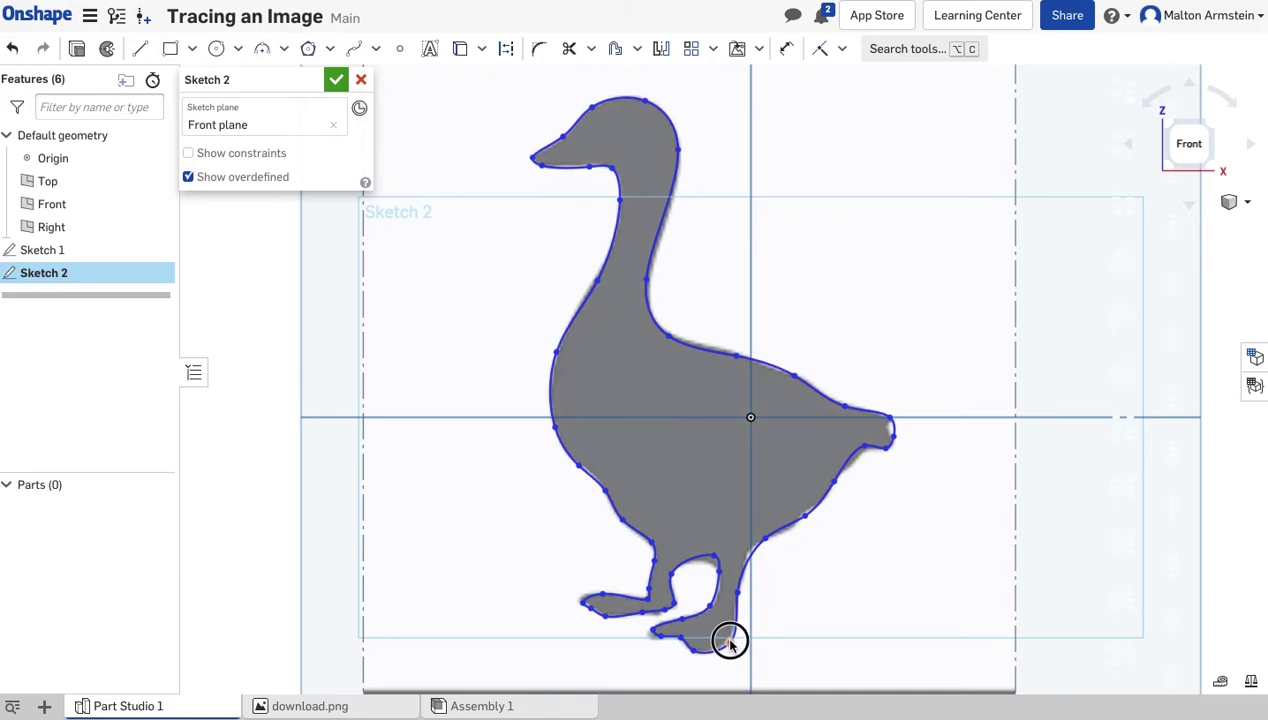
# Step: Re-trace the outline at the tail tip and close Sketch 2
pyautogui.click(885, 430)
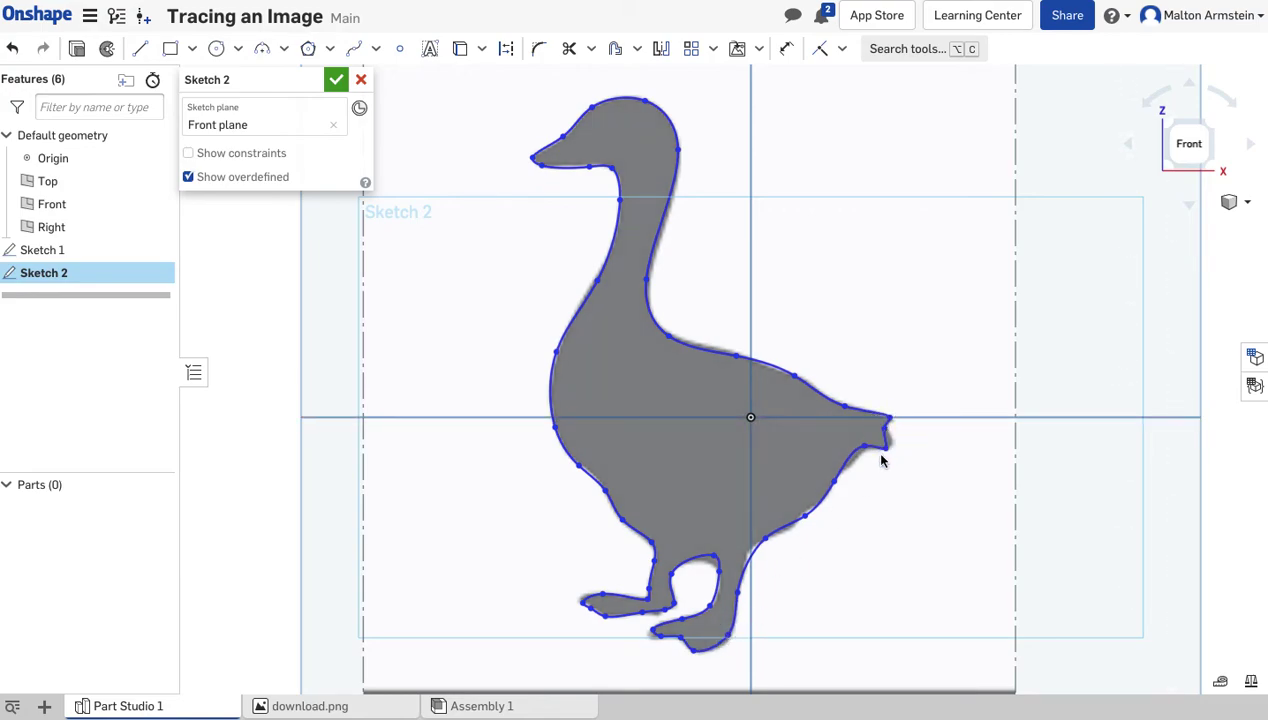
pyautogui.click(891, 447)
pyautogui.click(890, 419)
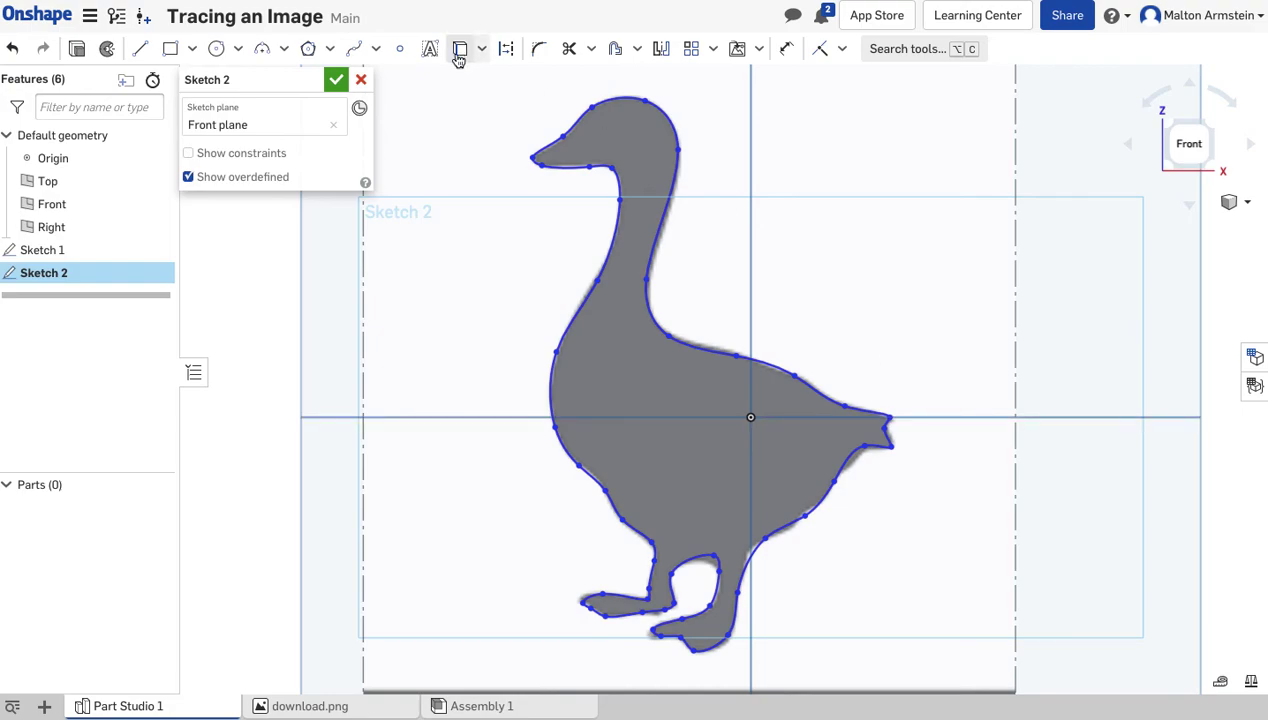
pyautogui.click(337, 86)
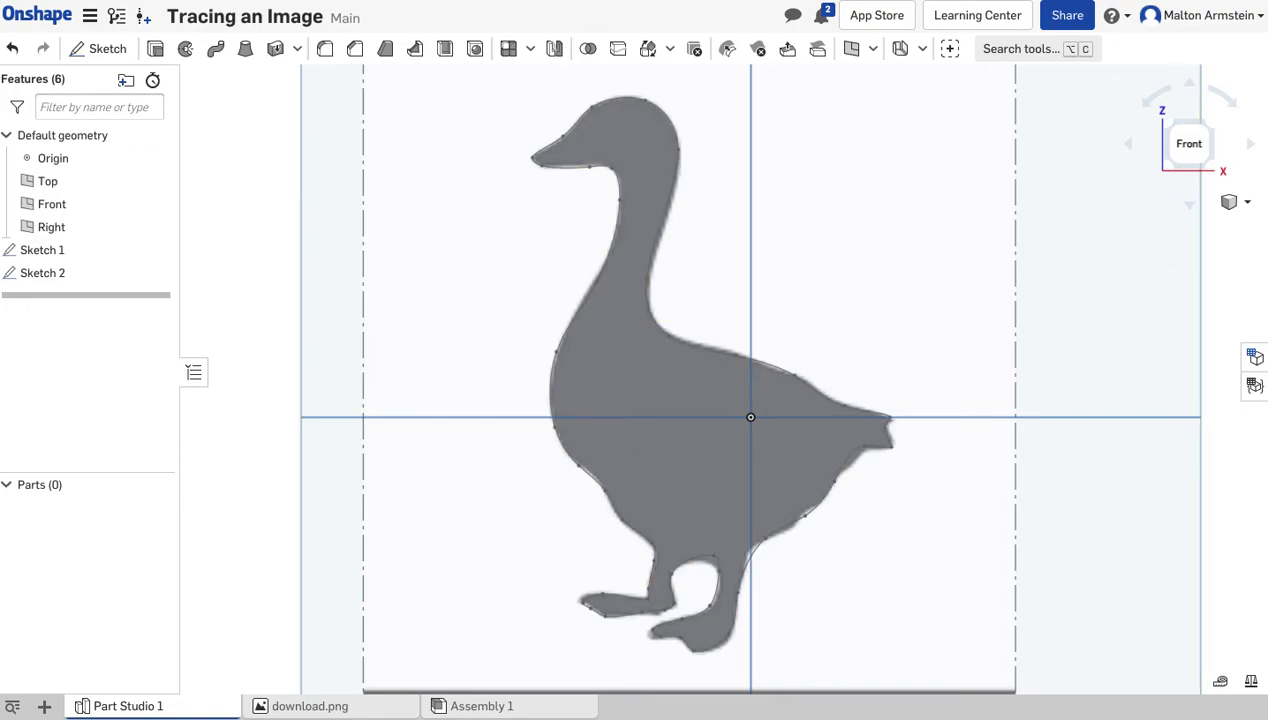
# Step: Extrude the goose sketch face to a 0.75 in depth, creating Part 1
pyautogui.click(156, 52)
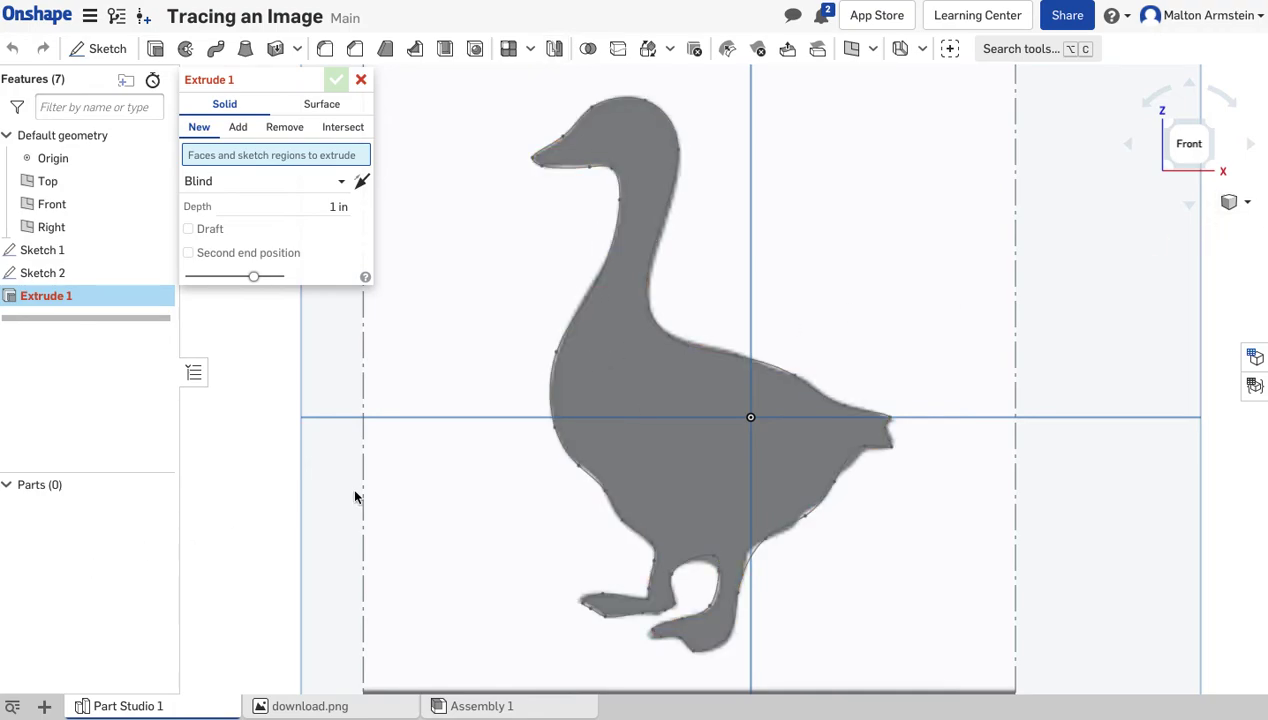
pyautogui.click(689, 426)
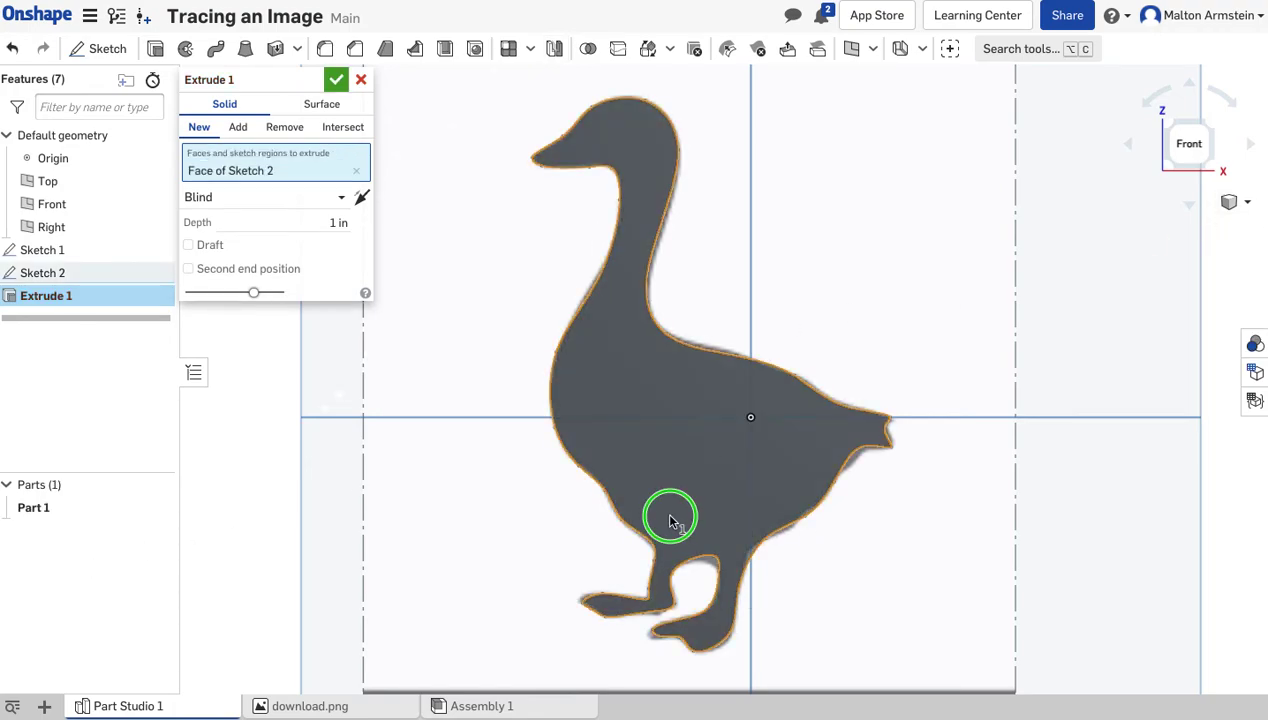
pyautogui.moveTo(668, 519); pyautogui.dragTo(760, 500, button='right')
pyautogui.click(282, 224)
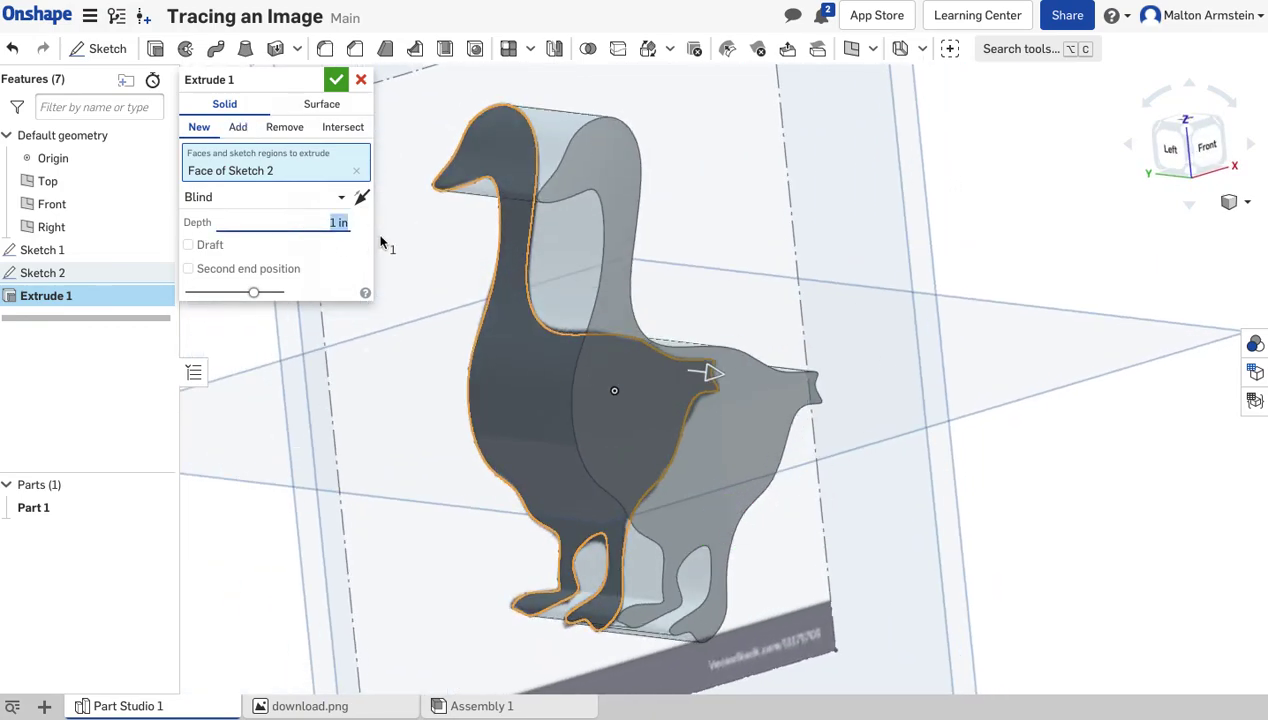
pyautogui.write('0.75')
pyautogui.press('Return')
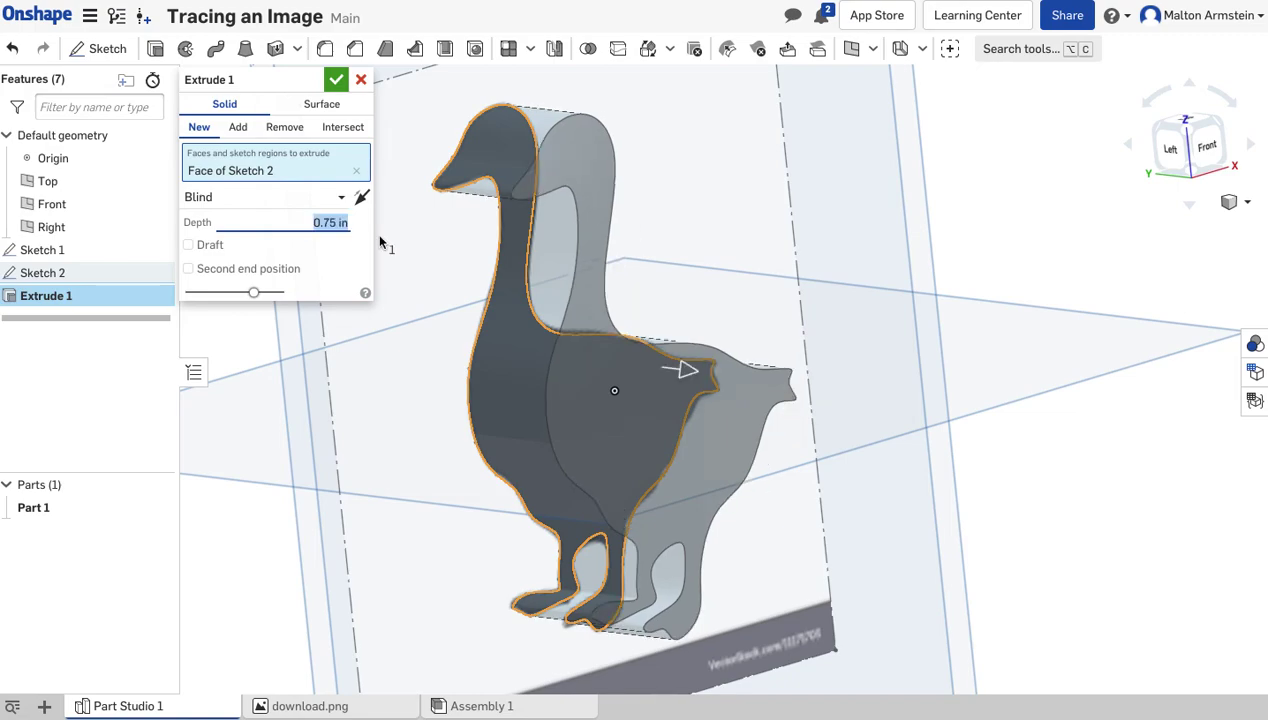
pyautogui.click(337, 81)
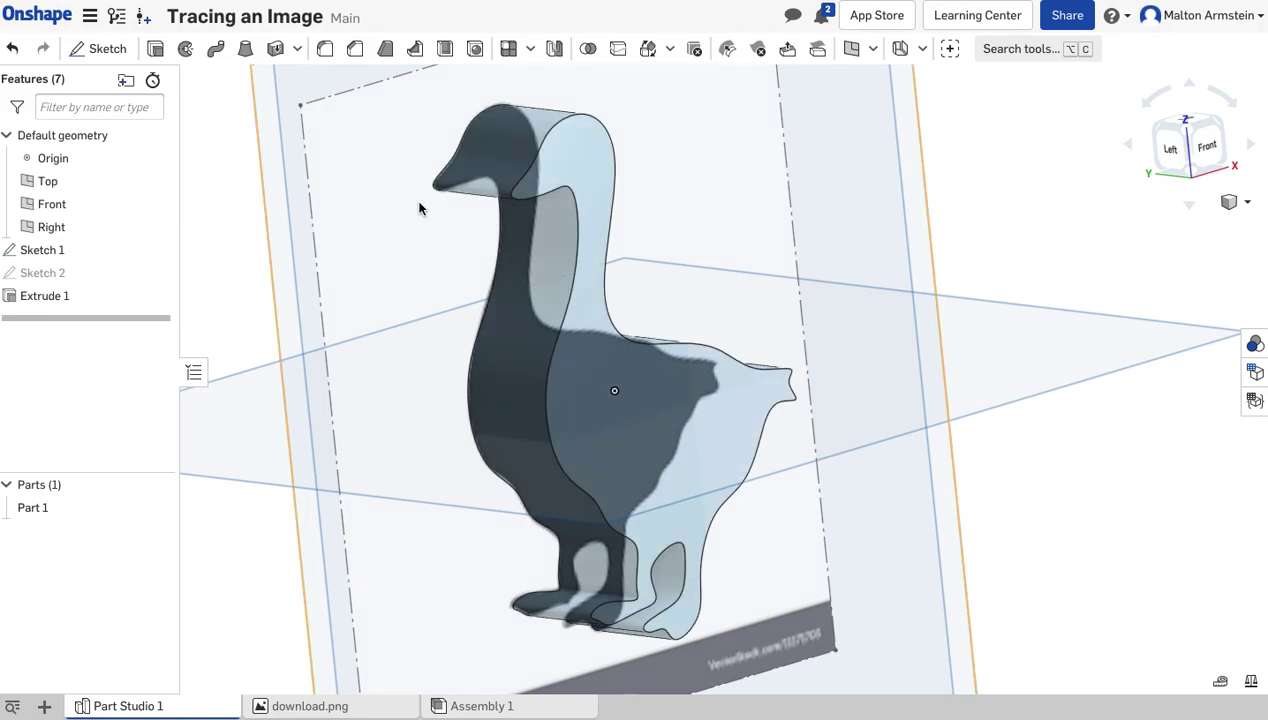
# Step: Hide Sketch 1's goose reference image and orbit to inspect the 0.75 in extruded goose solid
pyautogui.moveTo(894, 495)
pyautogui.mouseDown(button='right')
pyautogui.moveTo(818, 414)
pyautogui.moveTo(781, 510)
pyautogui.moveTo(777, 487)
pyautogui.moveTo(795, 479)
pyautogui.moveTo(818, 505)
pyautogui.moveTo(829, 482)
pyautogui.moveTo(888, 488)
pyautogui.mouseUp(button='right')
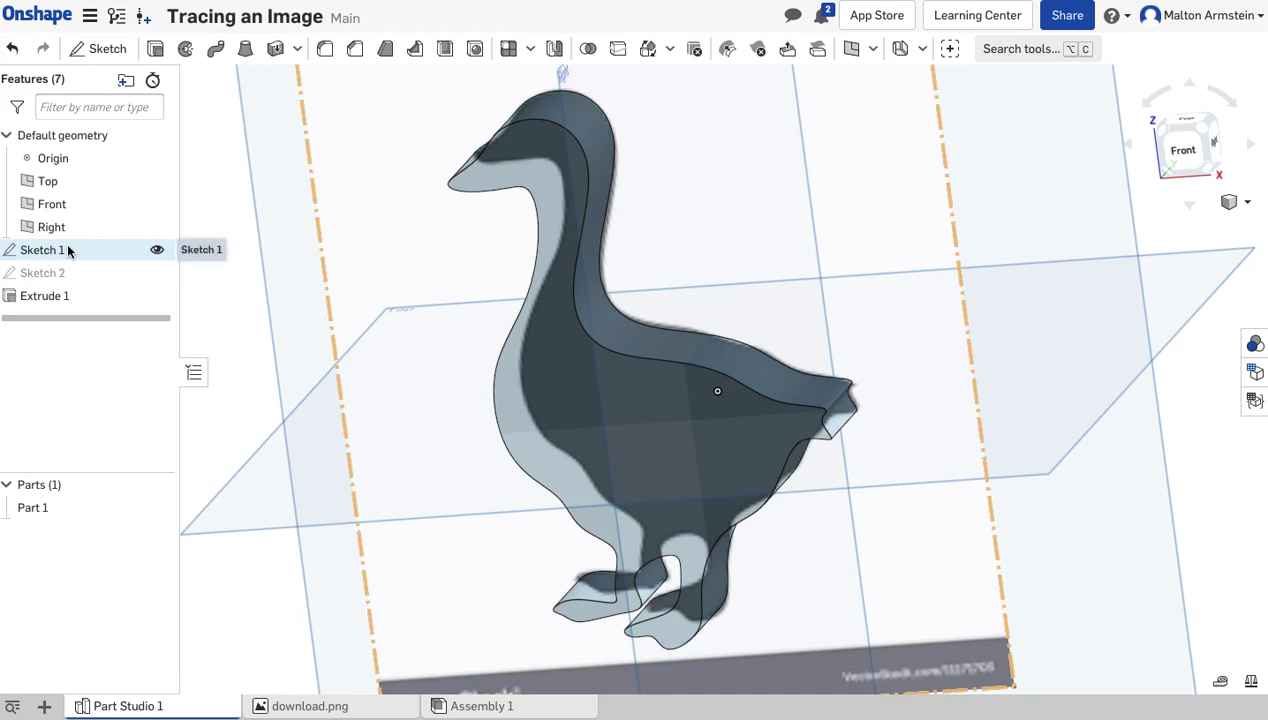
pyautogui.click(157, 249)
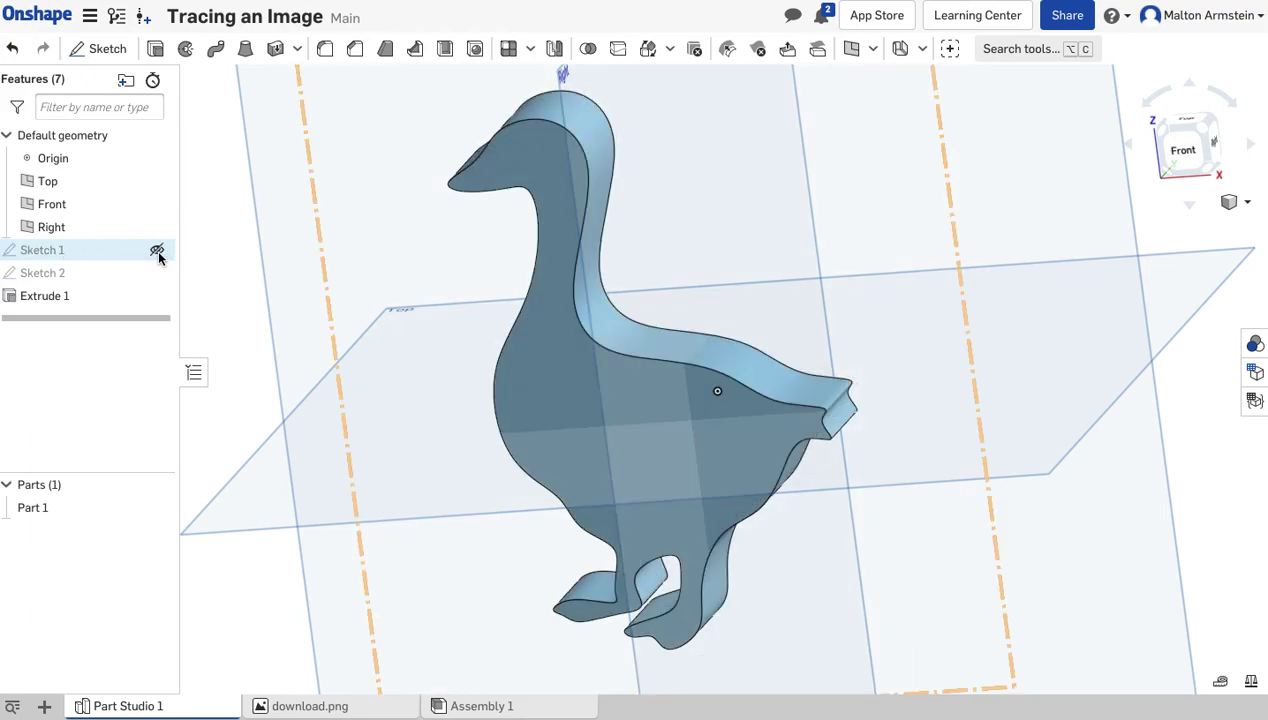
pyautogui.moveTo(443, 528); pyautogui.dragTo(473, 473, button='right')
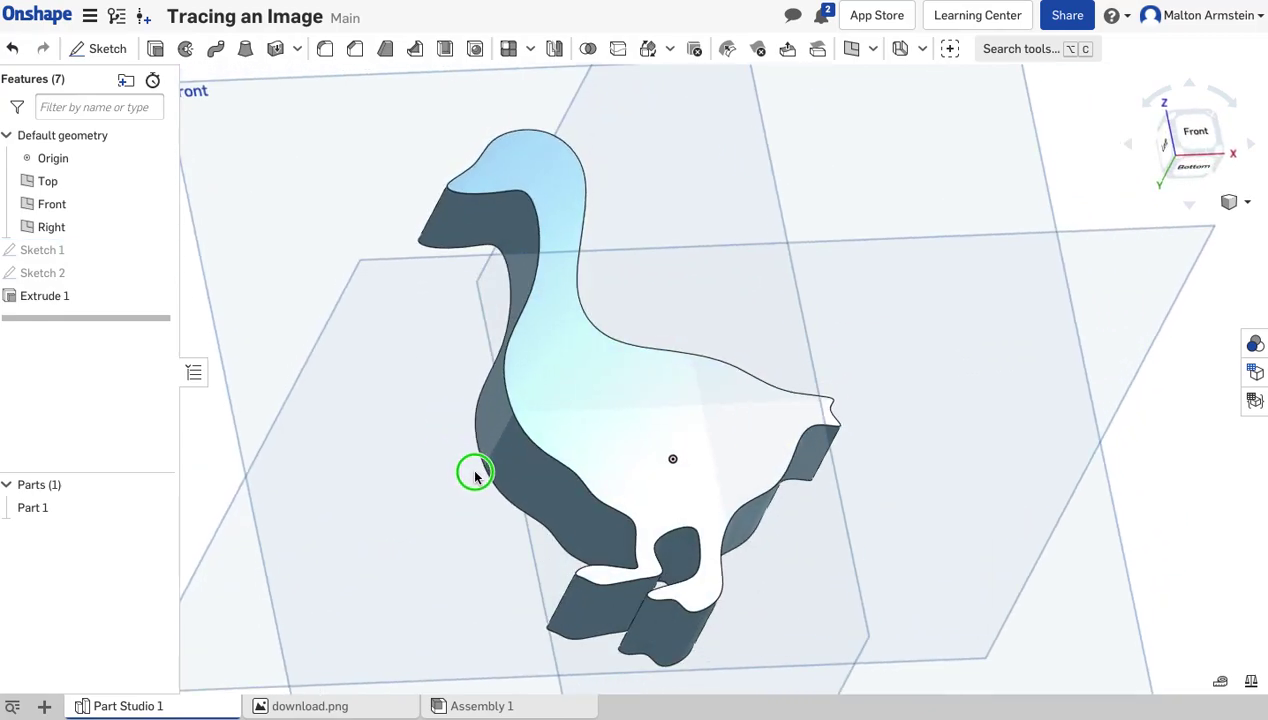
pyautogui.click(407, 294)
pyautogui.moveTo(407, 296); pyautogui.dragTo(365, 342, button='right')
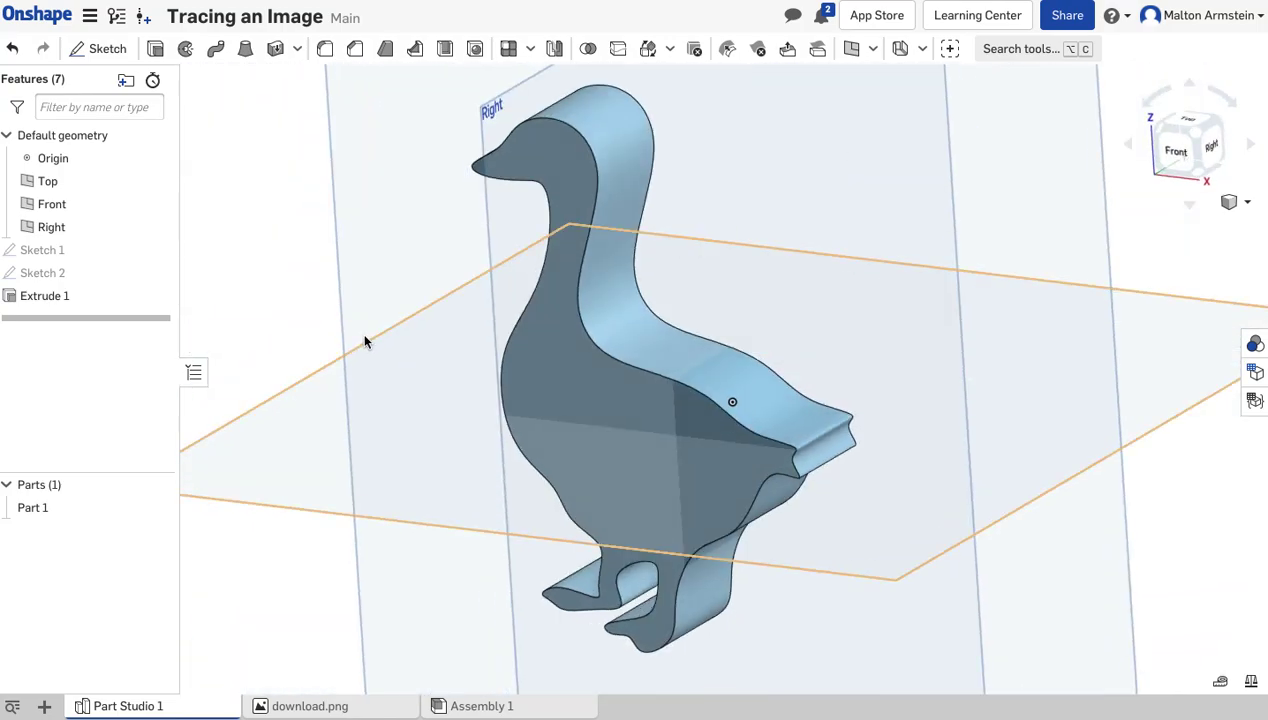